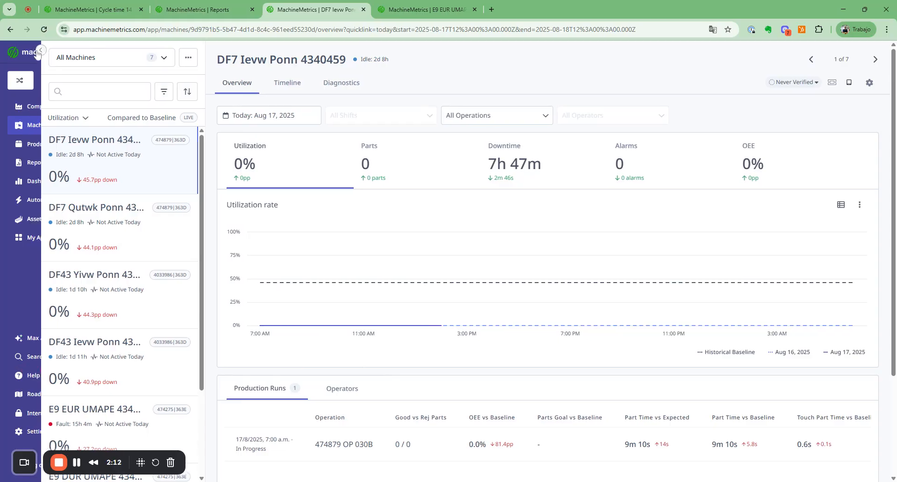
Go to the reports area, collapse the navigation sidebar and start a new custom report
{"action": "left_click", "coordinate": [37, 162]}
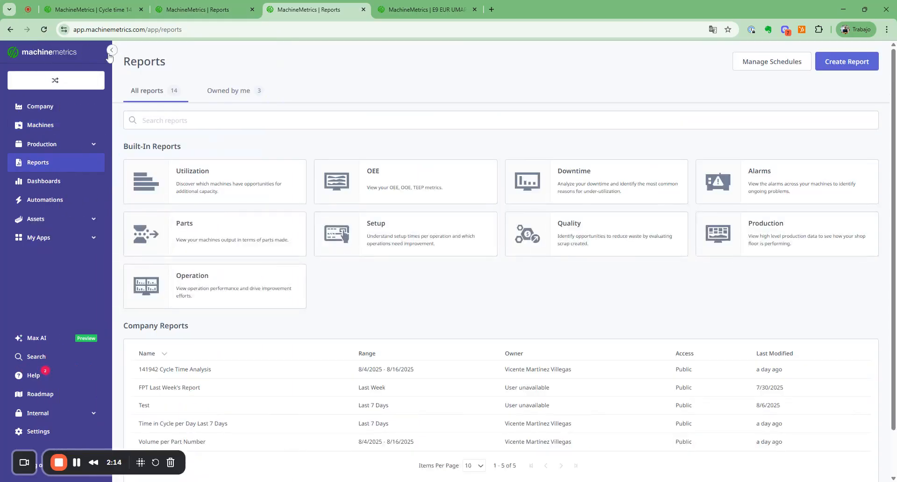
{"action": "left_click", "coordinate": [112, 50]}
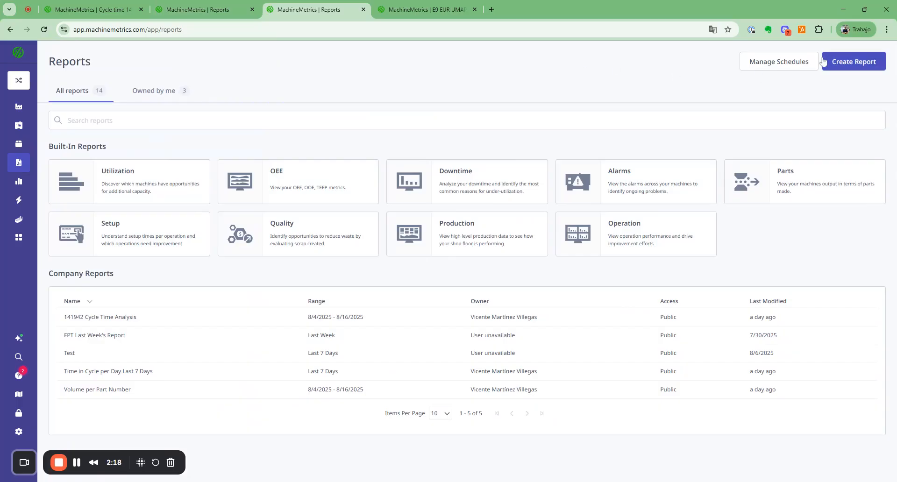
{"action": "left_click", "coordinate": [836, 66]}
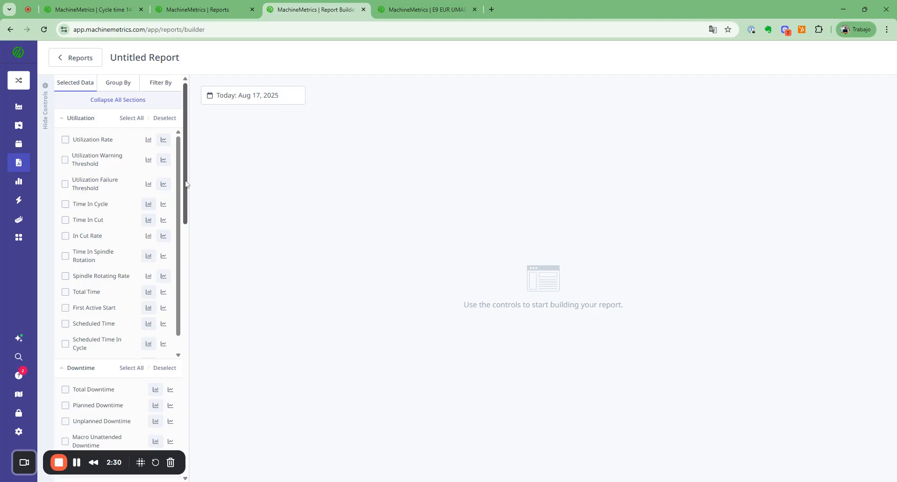
Include Total Parts from the Parts section in the report's data
{"action": "left_click_drag", "start_coordinate": [185, 185], "coordinate": [183, 307]}
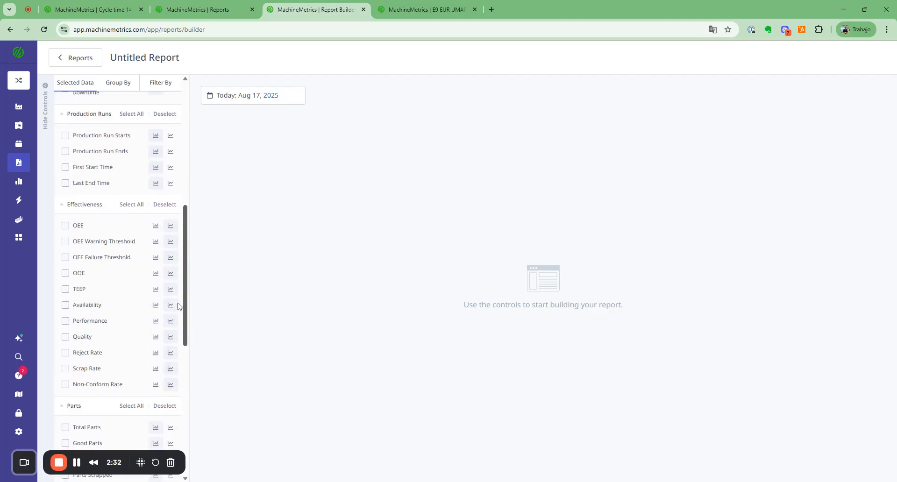
{"action": "scroll", "coordinate": [99, 330], "scroll_direction": "down", "scroll_amount": 3}
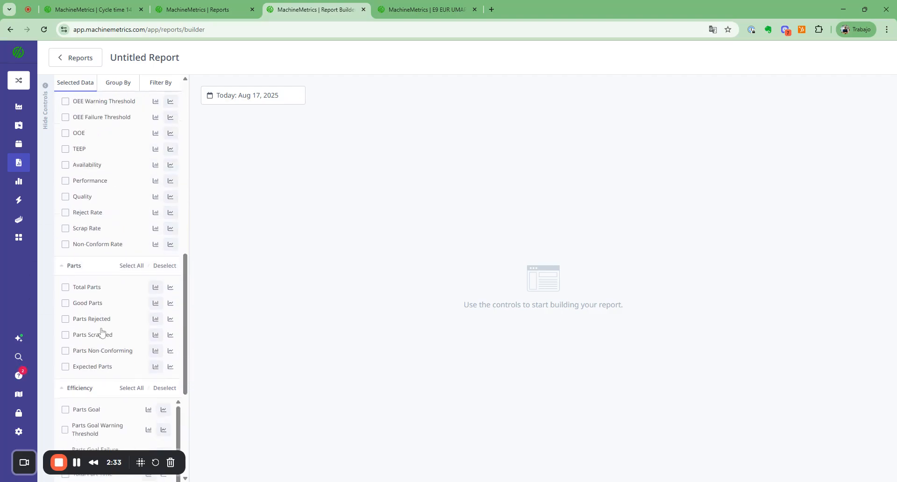
{"action": "left_click", "coordinate": [99, 291]}
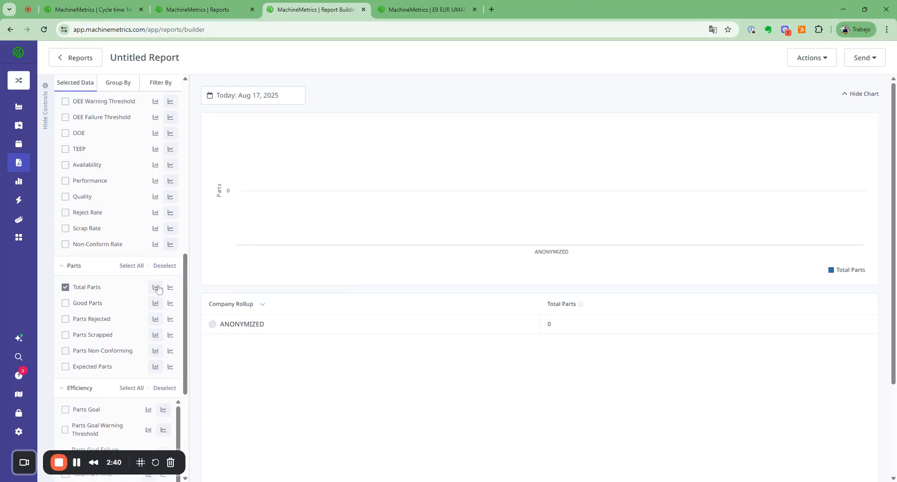
Set the report's date range to the last 7 days
{"action": "left_click", "coordinate": [252, 98]}
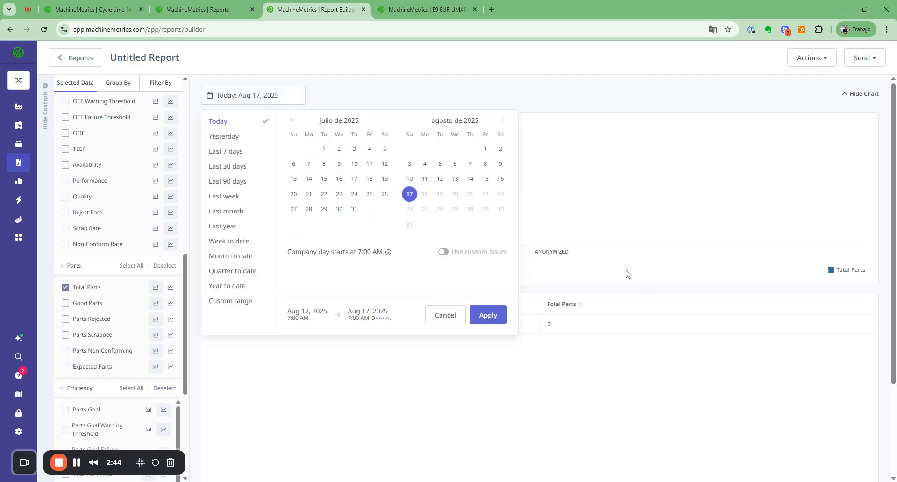
{"action": "left_click", "coordinate": [219, 152]}
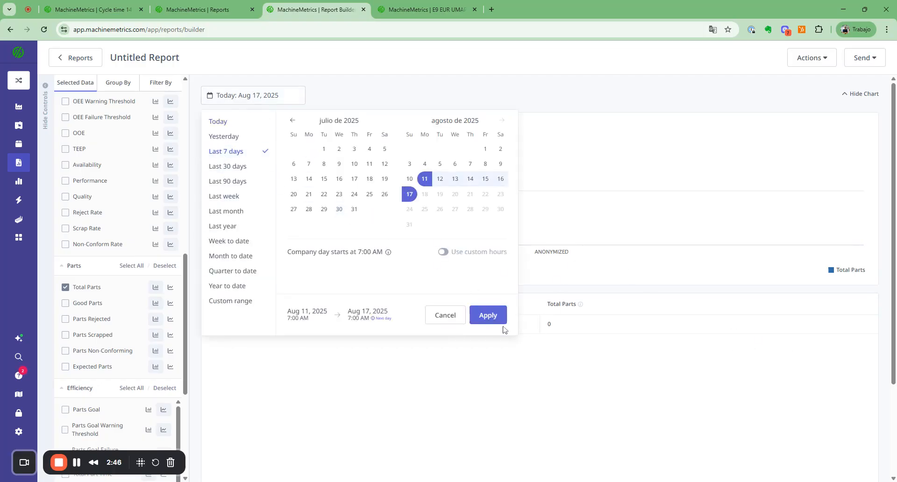
{"action": "left_click", "coordinate": [487, 315]}
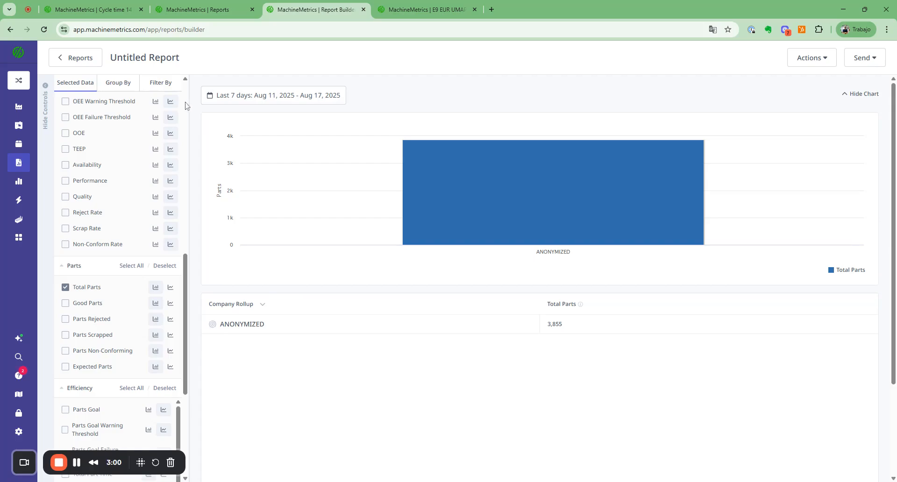
Group the report by Machine and sort the table by Total Parts, highest first
{"action": "scroll", "coordinate": [140, 225], "scroll_direction": "up", "scroll_amount": 10}
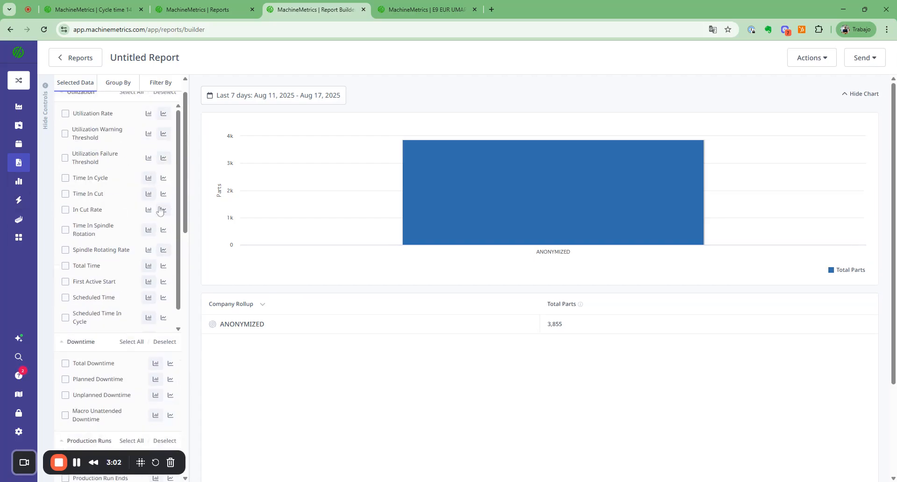
{"action": "scroll", "coordinate": [117, 95], "scroll_direction": "down", "scroll_amount": 6}
{"action": "left_click", "coordinate": [121, 83]}
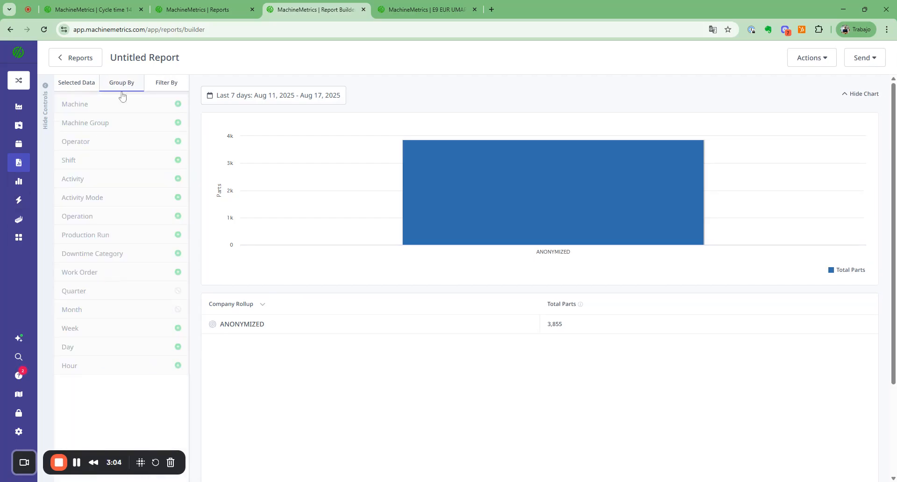
{"action": "left_click", "coordinate": [122, 104]}
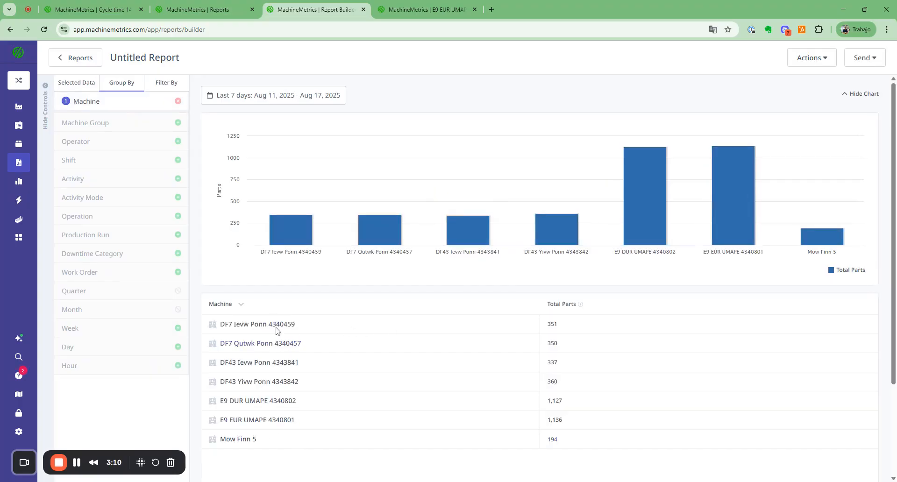
{"action": "left_click", "coordinate": [562, 309]}
{"action": "left_click", "coordinate": [561, 309]}
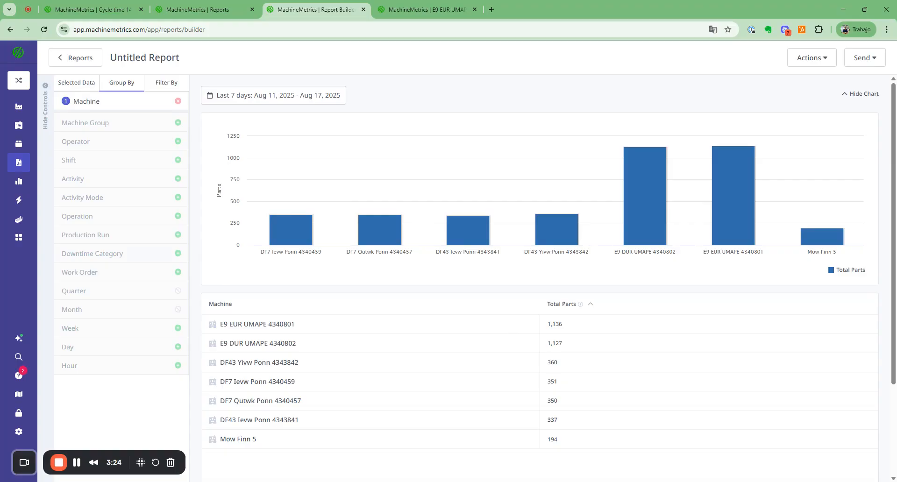
Add Operation as the grouping level above Machine and drill into operation 474275|363E in the chart
{"action": "left_click", "coordinate": [97, 215]}
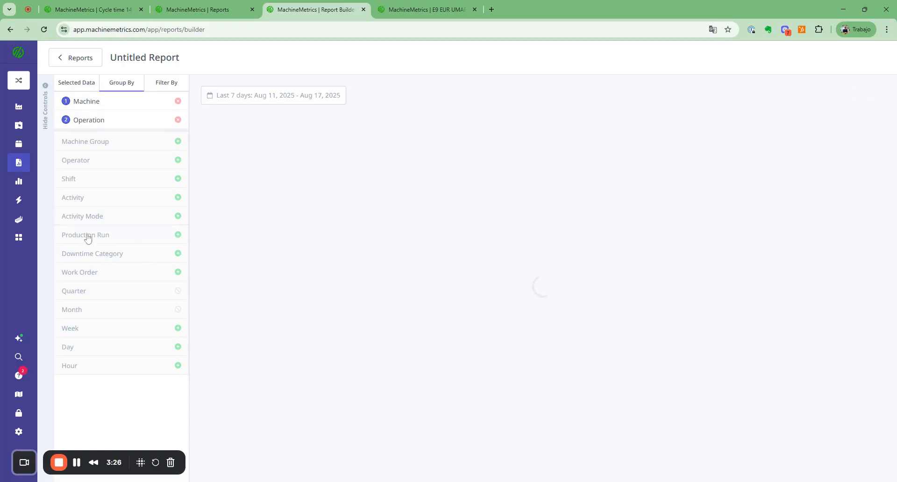
{"action": "left_click_drag", "start_coordinate": [107, 119], "coordinate": [105, 93]}
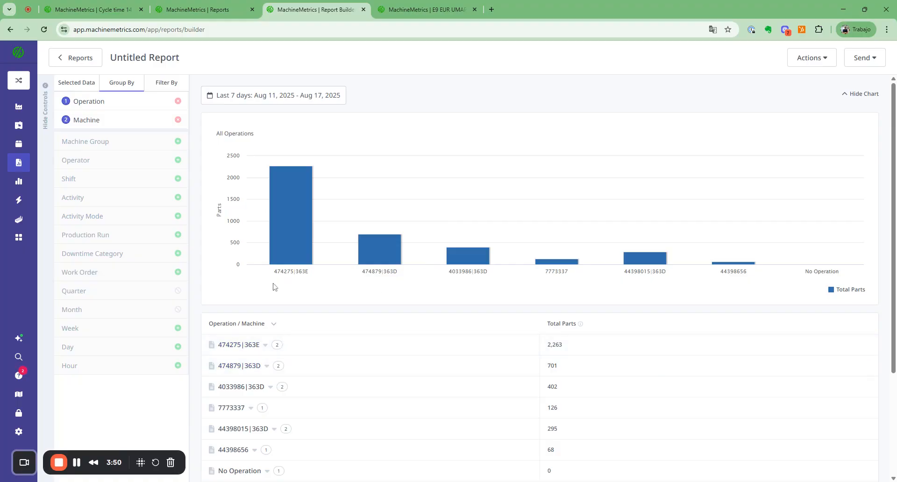
{"action": "left_click", "coordinate": [299, 226]}
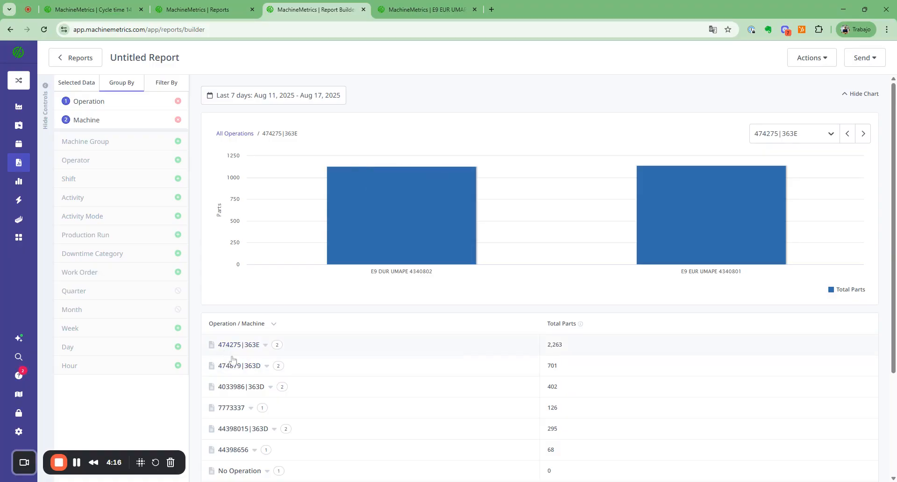
{"action": "mouse_move", "coordinate": [326, 204]}
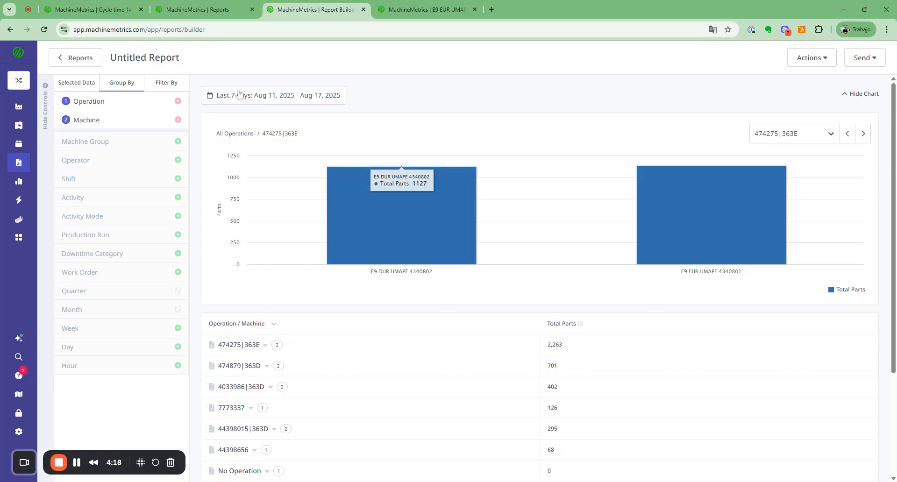
Save the report under the name "Parts Volume Last 7 Days" and make it public
{"action": "left_click", "coordinate": [189, 57]}
{"action": "key", "text": "ctrl+a"}
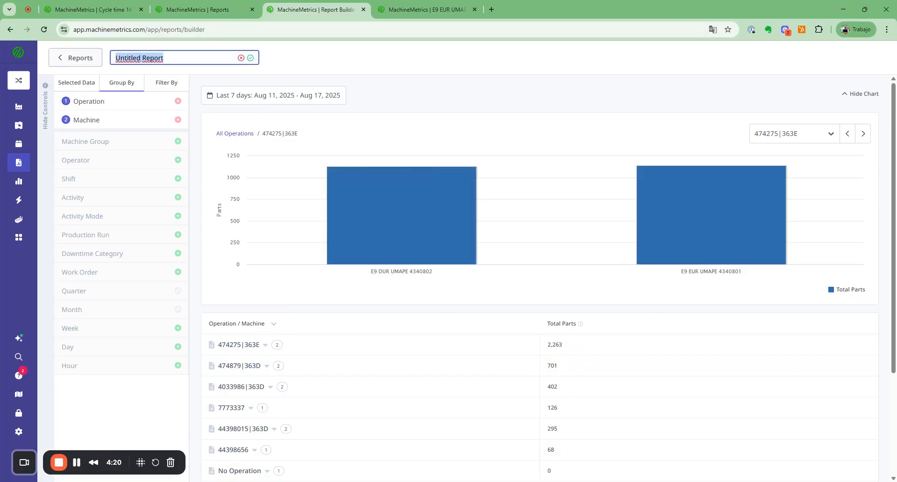
{"action": "type", "text": "Pa"}
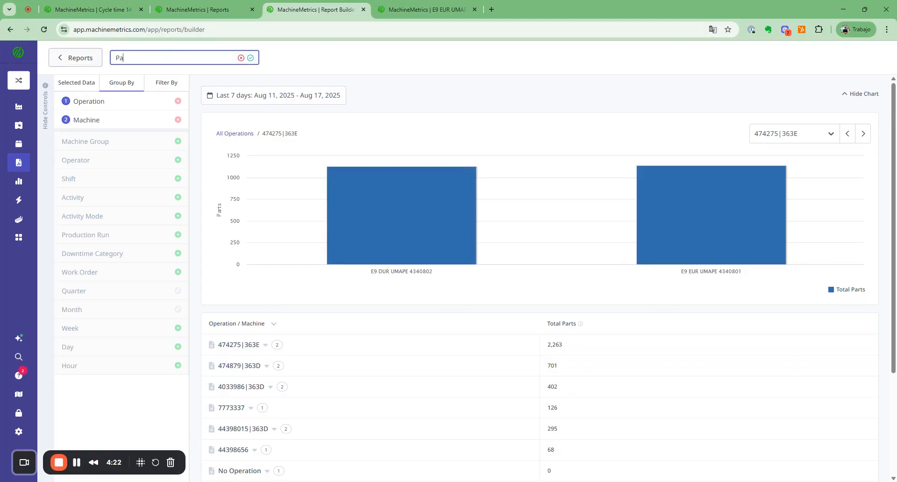
{"action": "type", "text": "rts Volume Last 7 Days"}
{"action": "key", "text": "Return"}
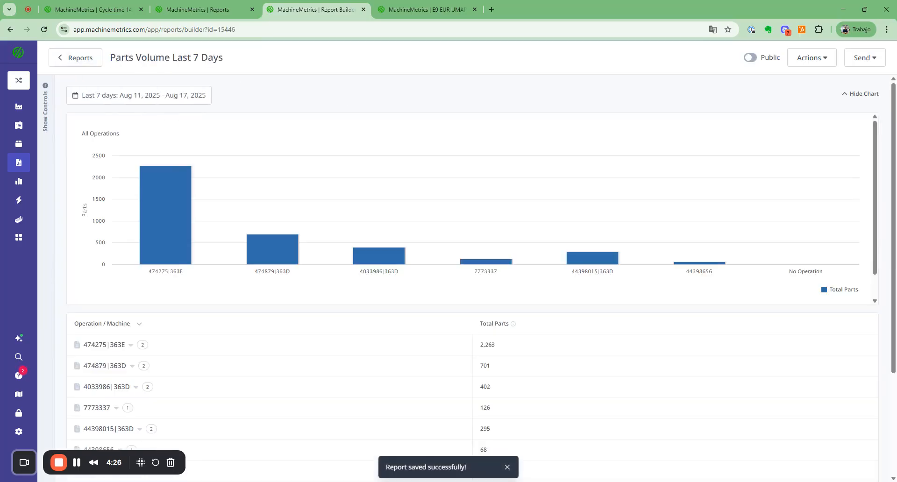
{"action": "left_click", "coordinate": [750, 58]}
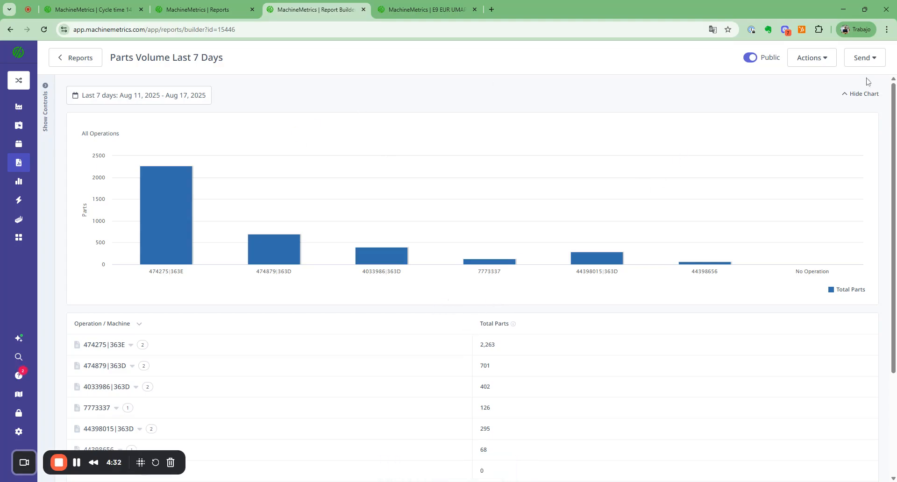
Examine the scheduling options for sending the report, and leave them without creating a schedule
{"action": "left_click", "coordinate": [868, 60]}
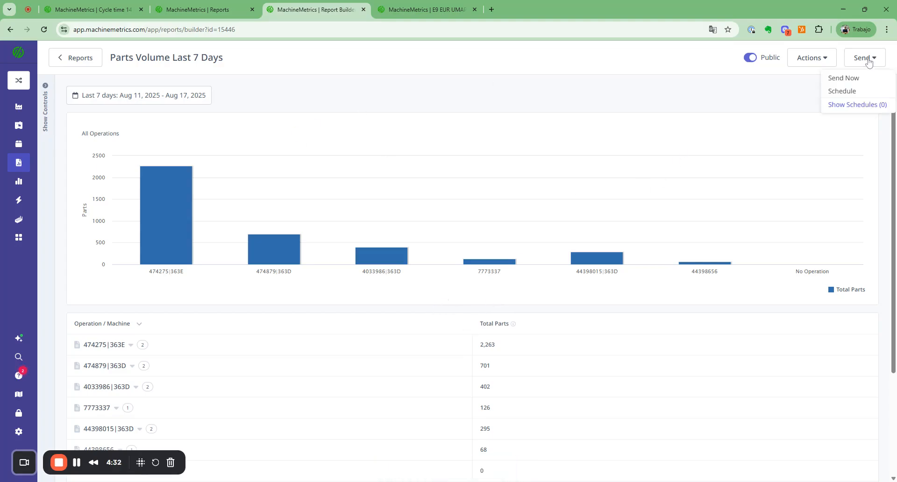
{"action": "left_click", "coordinate": [843, 93]}
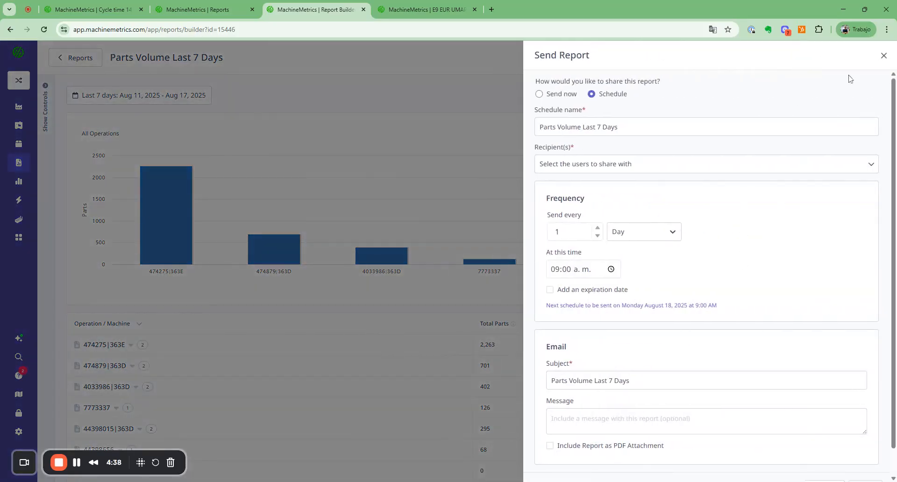
{"action": "left_click", "coordinate": [884, 56]}
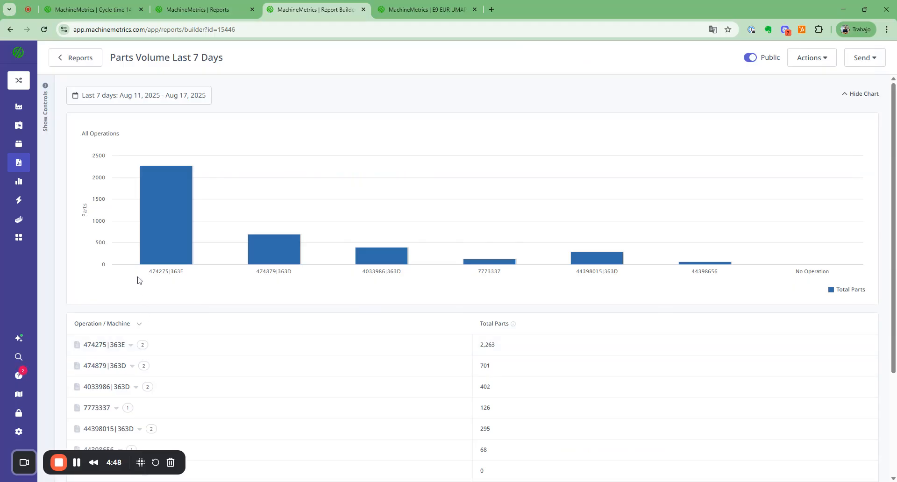
Return to the list of reports and start another new report
{"action": "left_click_drag", "start_coordinate": [141, 279], "coordinate": [169, 273]}
{"action": "left_click", "coordinate": [159, 279]}
{"action": "left_click", "coordinate": [75, 58]}
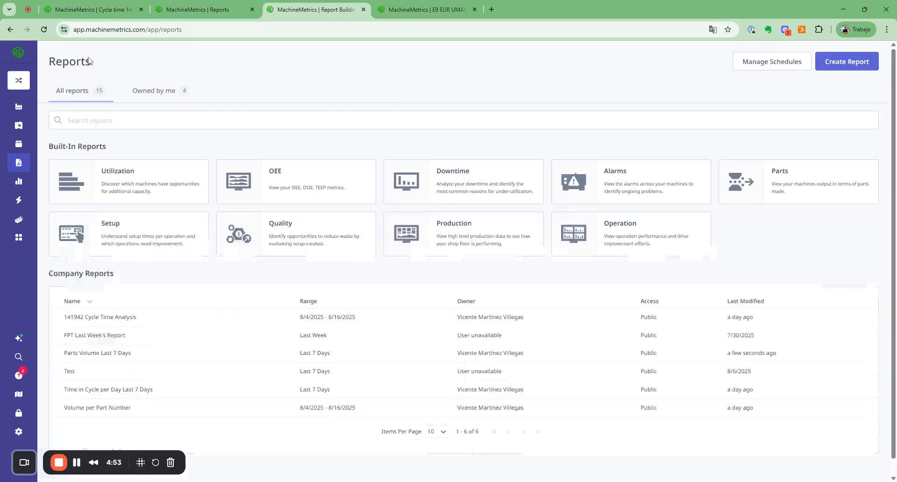
{"action": "left_click", "coordinate": [849, 65]}
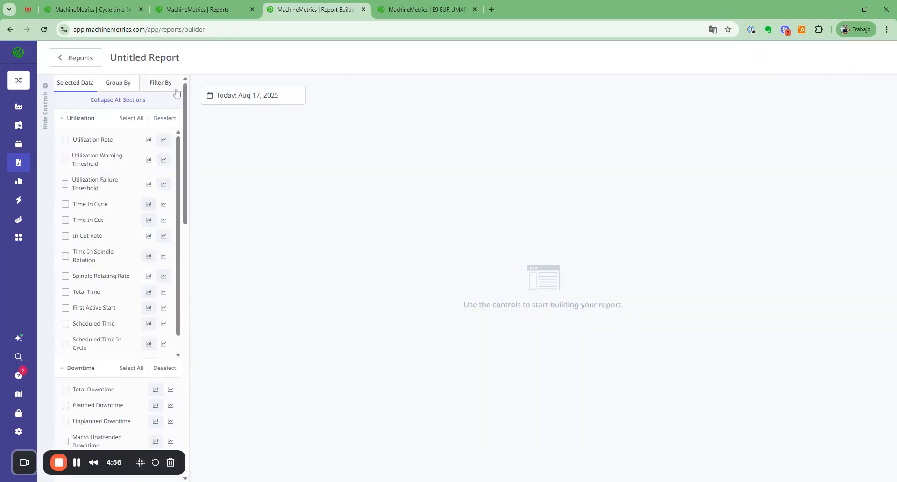
Filter the new report to include only operation 474275|363E
{"action": "left_click", "coordinate": [176, 90]}
{"action": "scroll", "coordinate": [117, 327], "scroll_direction": "down", "scroll_amount": 3}
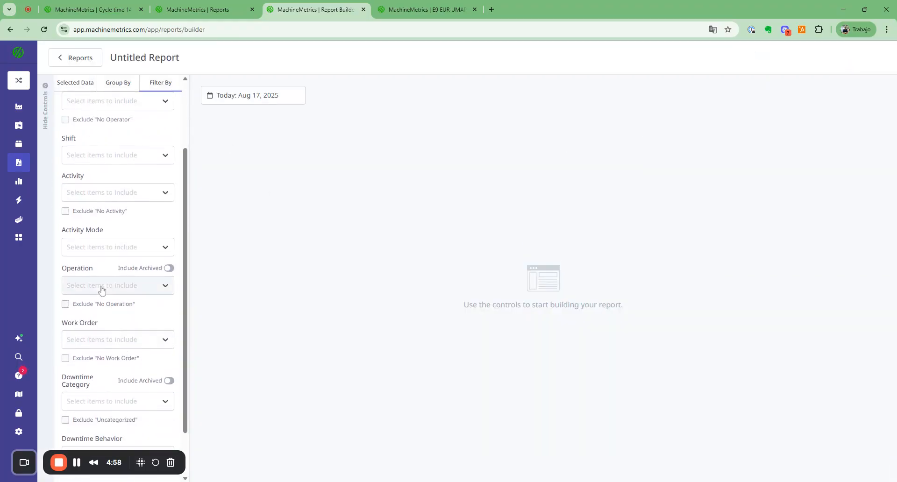
{"action": "left_click", "coordinate": [101, 286]}
{"action": "type", "text": "474275"}
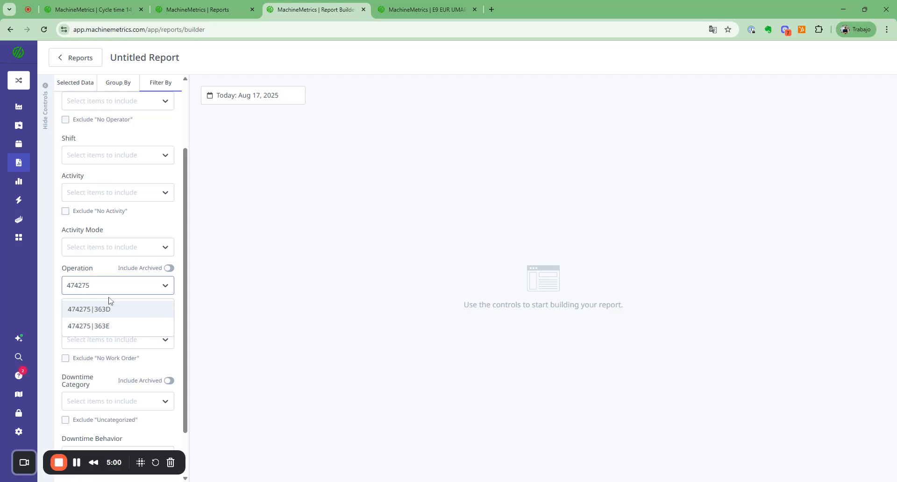
{"action": "left_click", "coordinate": [120, 327]}
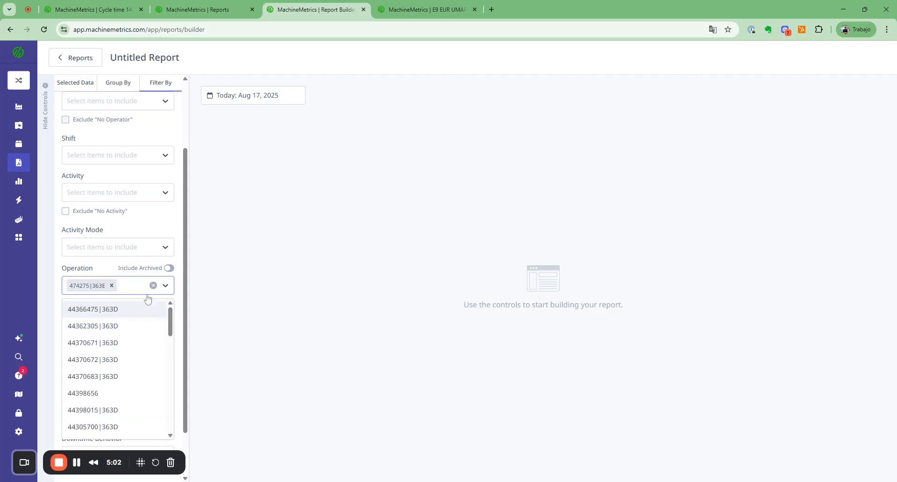
{"action": "left_click", "coordinate": [171, 225]}
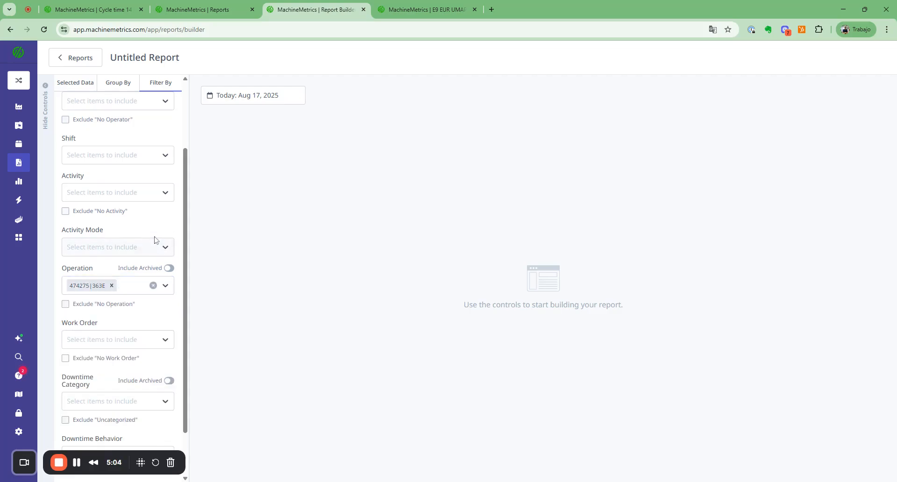
Include Total Part Time and Actual Part Time from the Efficiency section in the report's data
{"action": "left_click", "coordinate": [76, 85]}
{"action": "scroll", "coordinate": [133, 360], "scroll_direction": "down", "scroll_amount": 7}
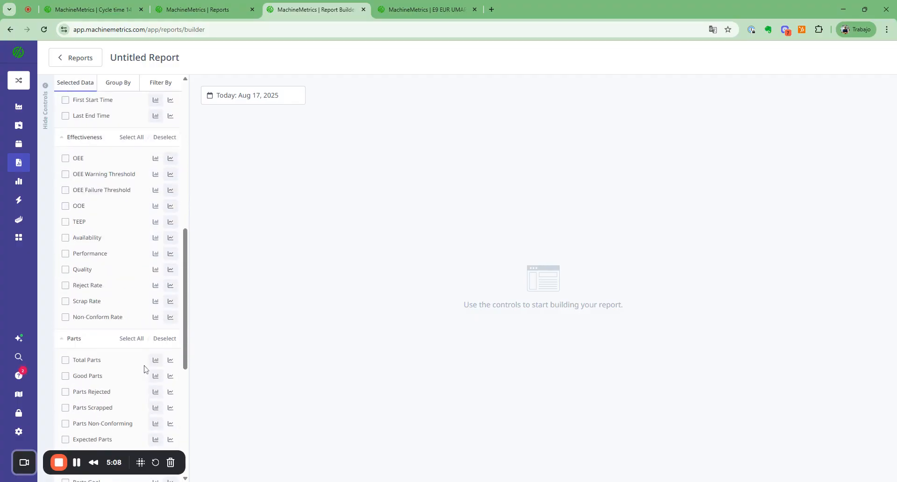
{"action": "scroll", "coordinate": [143, 365], "scroll_direction": "down", "scroll_amount": 2}
{"action": "scroll", "coordinate": [139, 358], "scroll_direction": "up", "scroll_amount": 4}
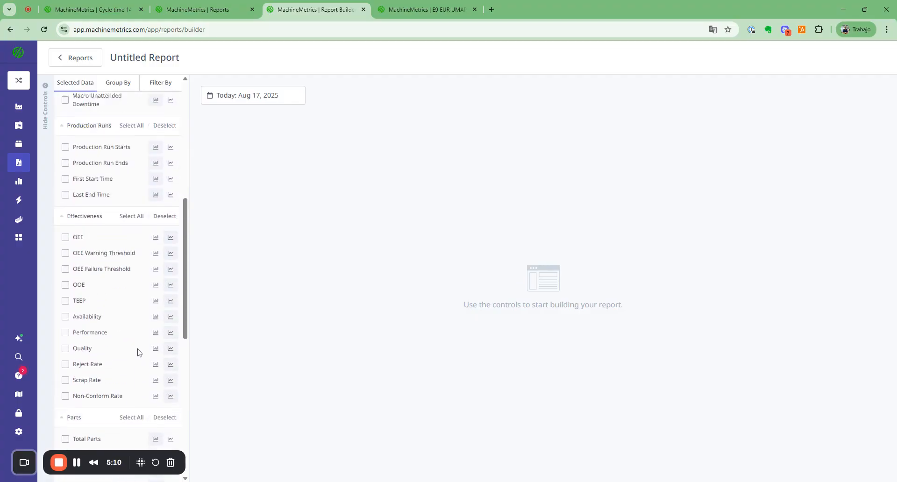
{"action": "scroll", "coordinate": [138, 352], "scroll_direction": "up", "scroll_amount": 4}
{"action": "scroll", "coordinate": [139, 175], "scroll_direction": "up", "scroll_amount": 2}
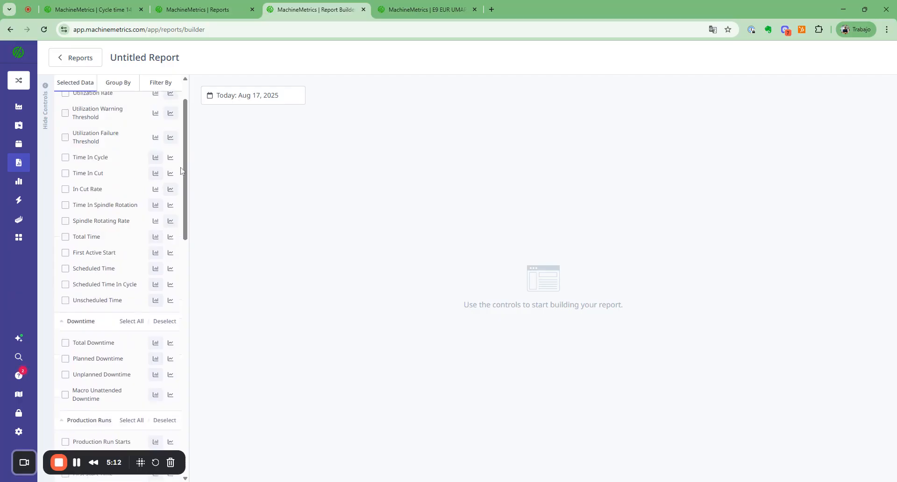
{"action": "left_click_drag", "start_coordinate": [181, 171], "coordinate": [188, 366]}
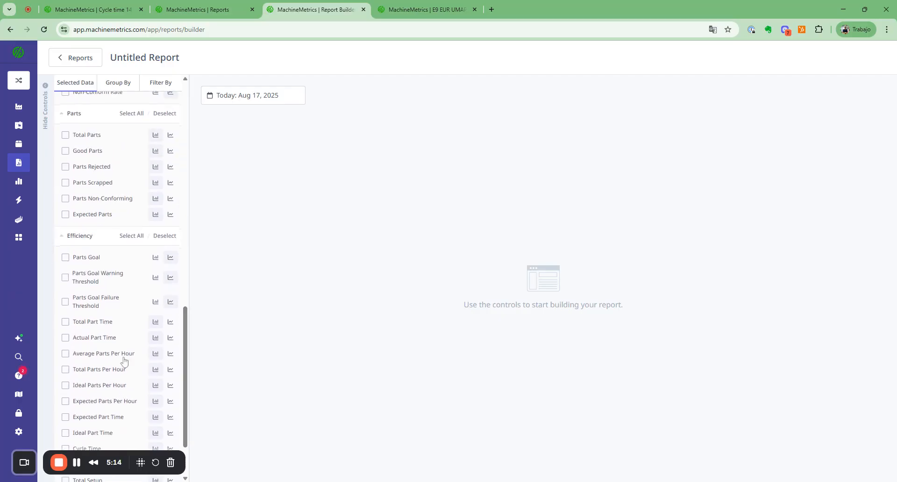
{"action": "left_click", "coordinate": [89, 322]}
{"action": "left_click", "coordinate": [89, 340]}
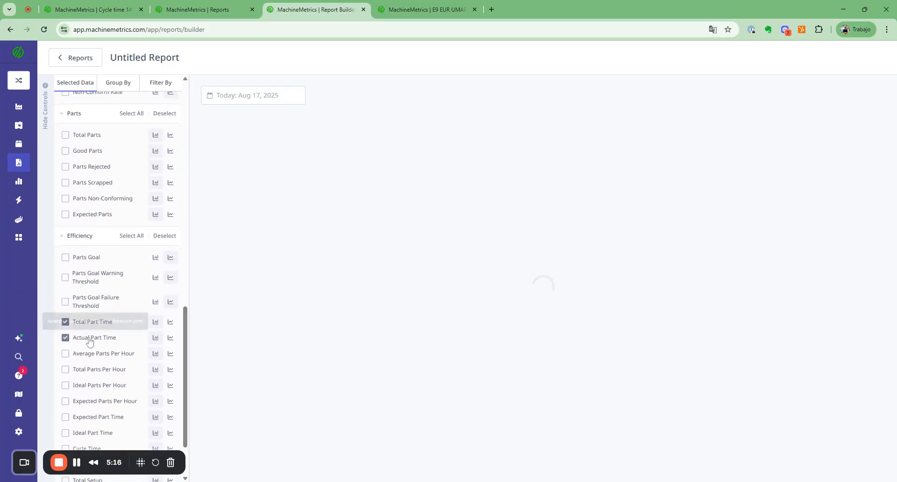
Set the report's date range to the last 7 days
{"action": "scroll", "coordinate": [120, 212], "scroll_direction": "up", "scroll_amount": 3}
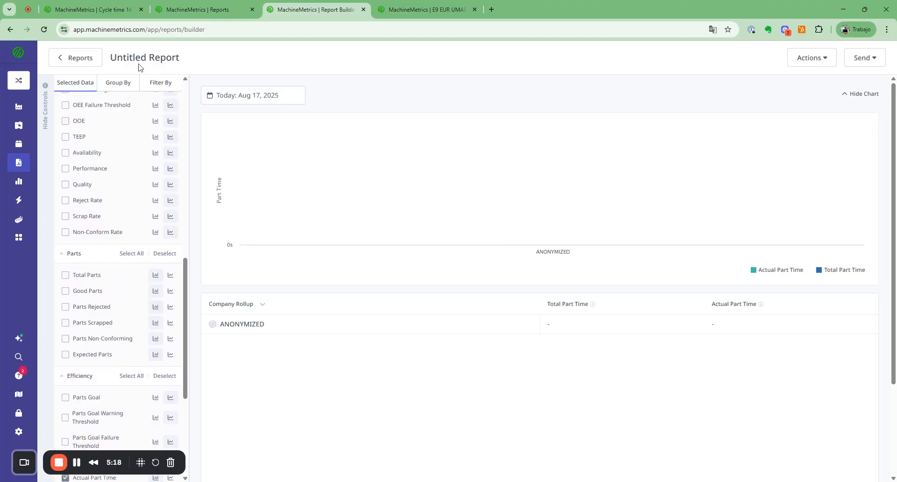
{"action": "left_click", "coordinate": [290, 95]}
{"action": "left_click", "coordinate": [226, 151]}
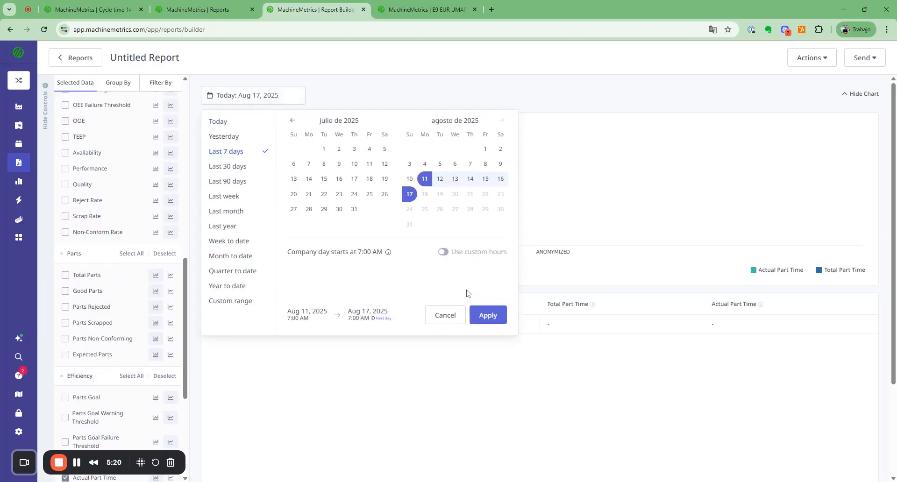
{"action": "left_click", "coordinate": [481, 319]}
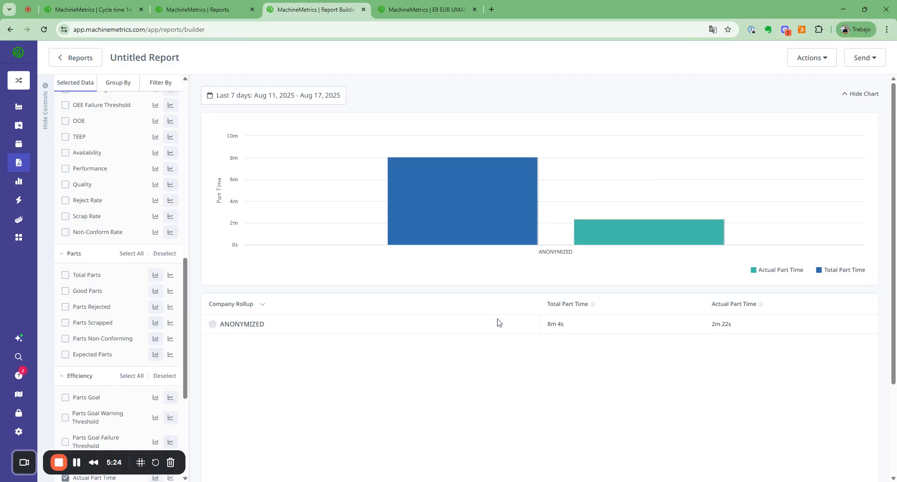
Filter the report to include the 1st, 2nd and 3rd shifts
{"action": "scroll", "coordinate": [130, 218], "scroll_direction": "up", "scroll_amount": 3}
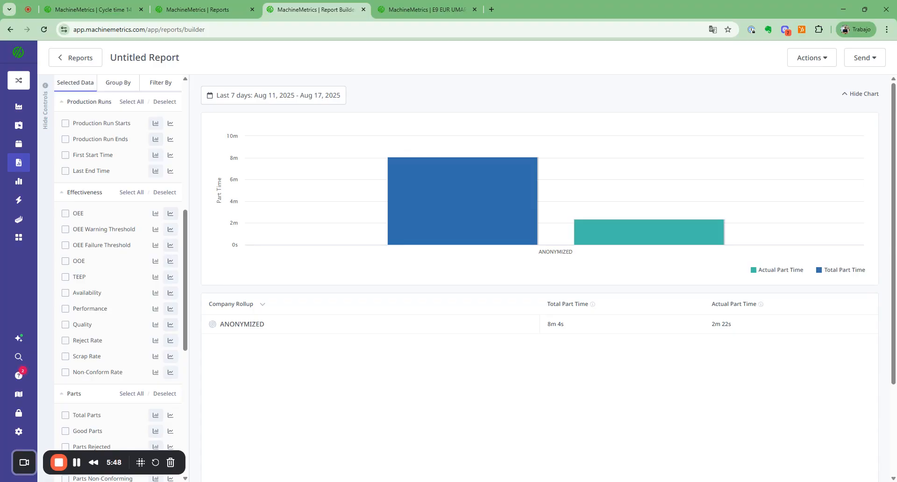
{"action": "left_click", "coordinate": [162, 82]}
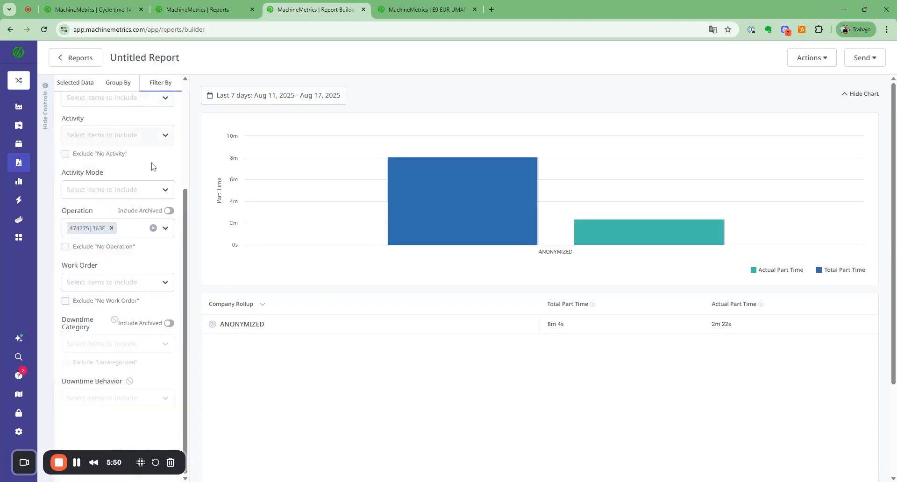
{"action": "scroll", "coordinate": [143, 271], "scroll_direction": "up", "scroll_amount": 3}
{"action": "left_click", "coordinate": [118, 238]}
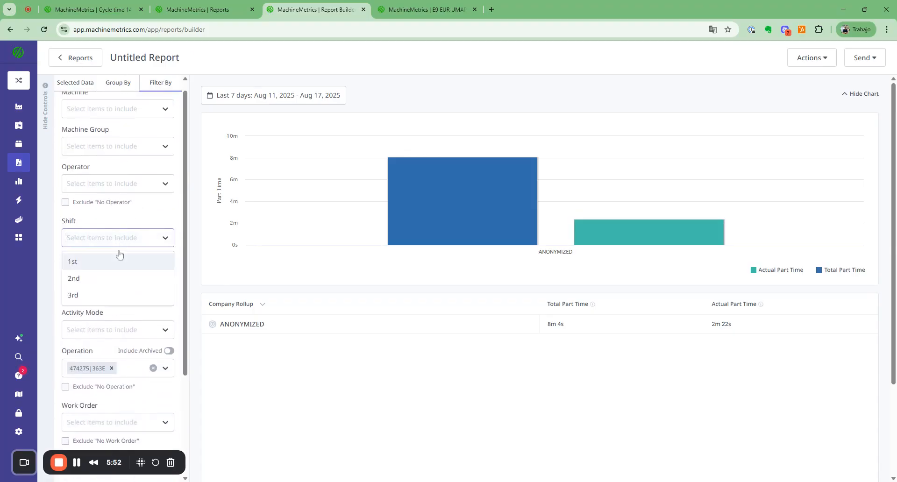
{"action": "left_click", "coordinate": [117, 261]}
{"action": "left_click", "coordinate": [114, 269]}
{"action": "left_click", "coordinate": [94, 265]}
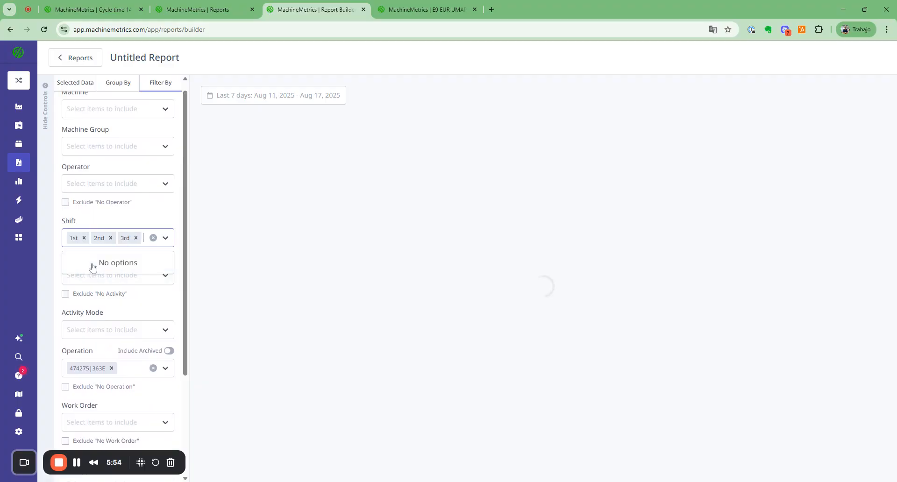
{"action": "left_click", "coordinate": [160, 219]}
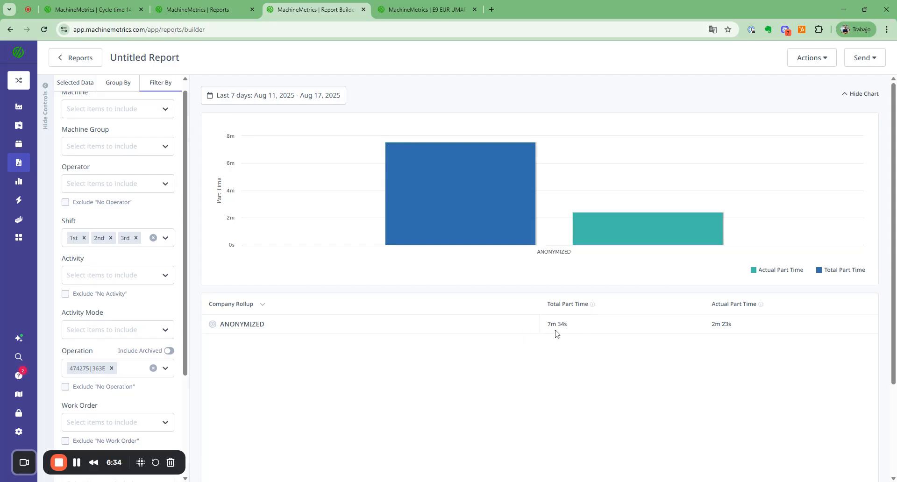
Group the report's part time results by day
{"action": "left_click", "coordinate": [118, 82]}
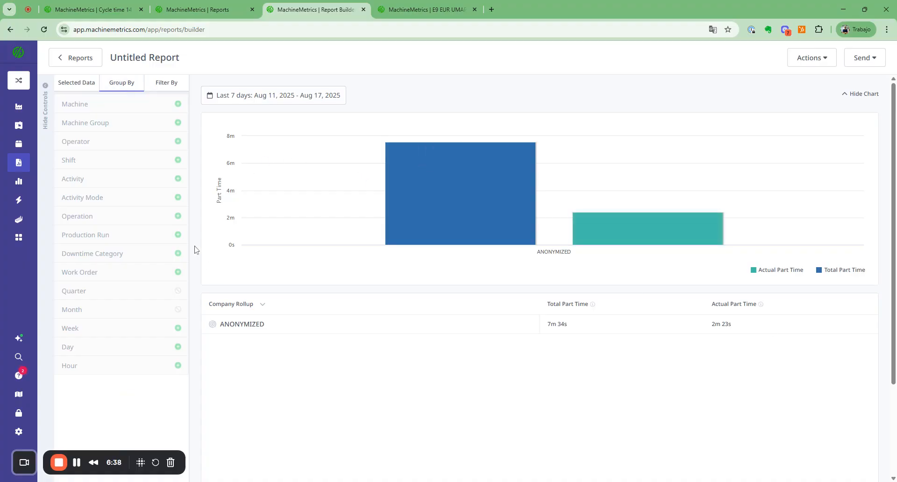
{"action": "left_click", "coordinate": [147, 355]}
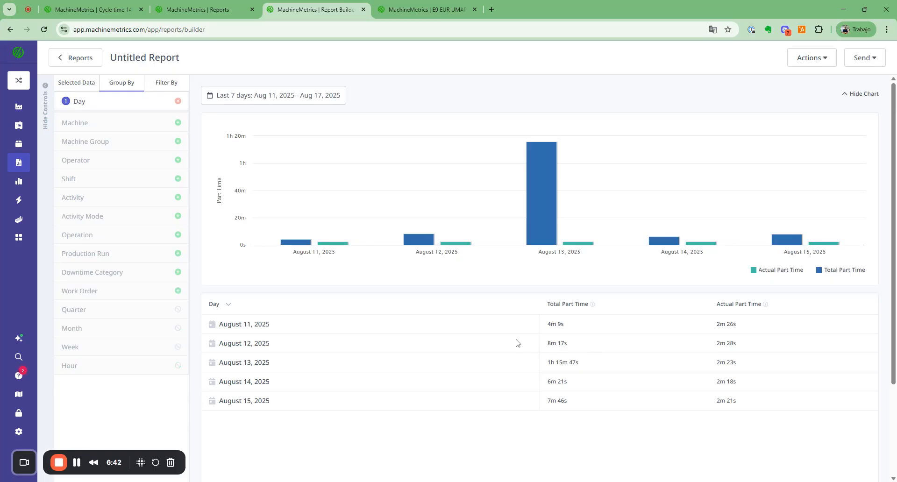
{"action": "mouse_move", "coordinate": [547, 215]}
Remove Total Part Time from the report's selected data, keeping Actual Part Time
{"action": "left_click", "coordinate": [82, 88]}
{"action": "scroll", "coordinate": [109, 333], "scroll_direction": "down", "scroll_amount": 5}
{"action": "scroll", "coordinate": [109, 333], "scroll_direction": "down", "scroll_amount": 10}
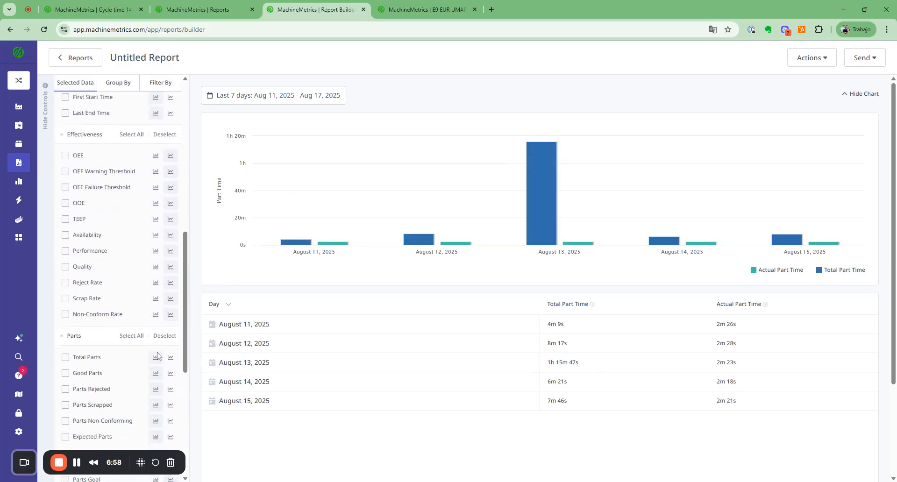
{"action": "left_click", "coordinate": [74, 251]}
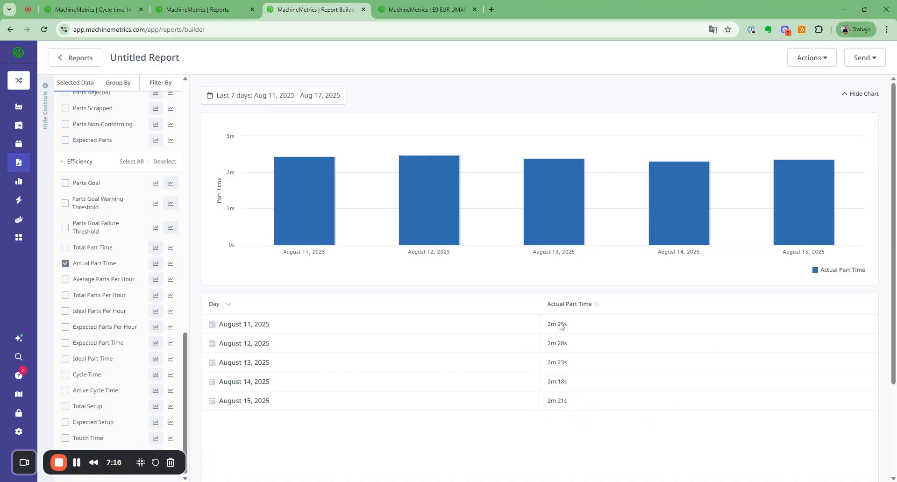
Sort the daily results table by Actual Part Time from longest to shortest and check the fastest day's value
{"action": "left_click", "coordinate": [564, 306]}
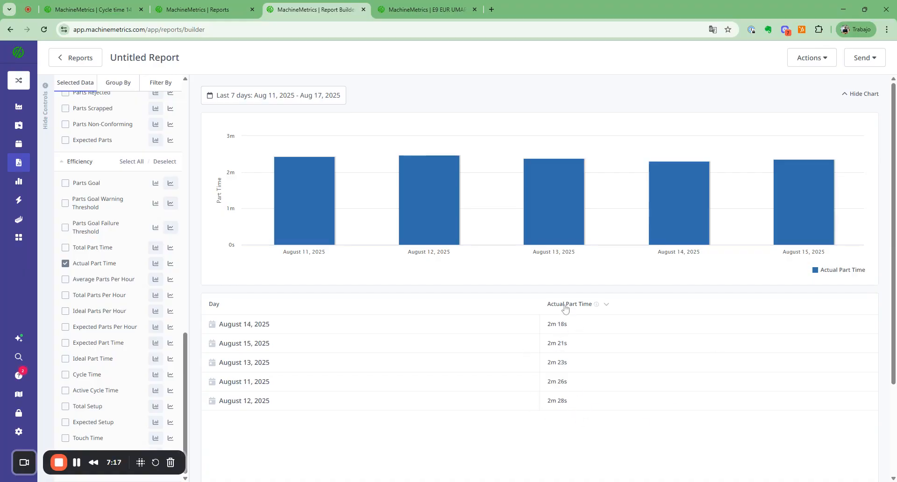
{"action": "left_click", "coordinate": [606, 305]}
{"action": "left_click_drag", "start_coordinate": [547, 403], "coordinate": [577, 406]}
Add Machine as the first grouping level above Day, and sort the table by Actual Part Time from longest to shortest
{"action": "left_click", "coordinate": [116, 83]}
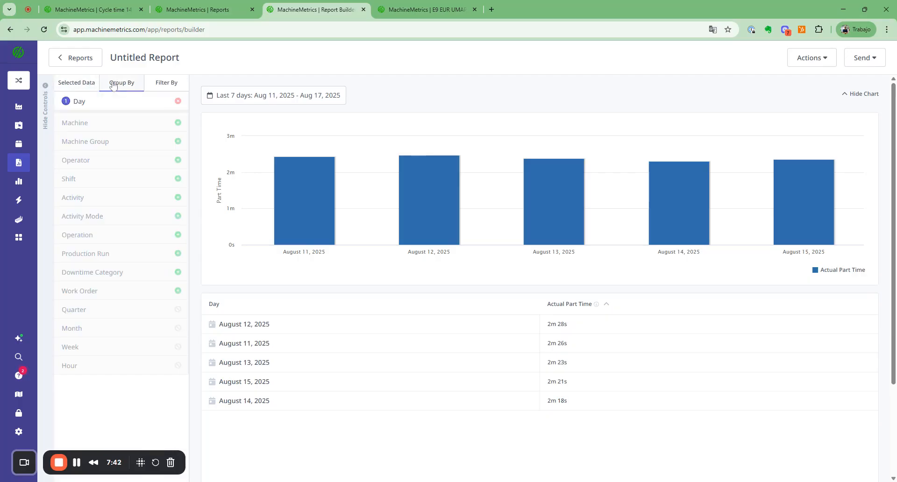
{"action": "left_click", "coordinate": [115, 129]}
{"action": "left_click_drag", "start_coordinate": [105, 121], "coordinate": [102, 103]}
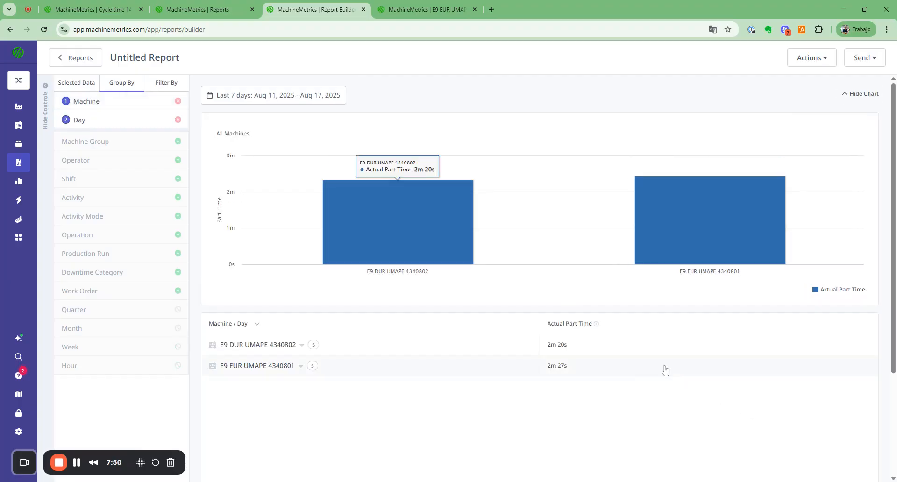
{"action": "left_click", "coordinate": [570, 324]}
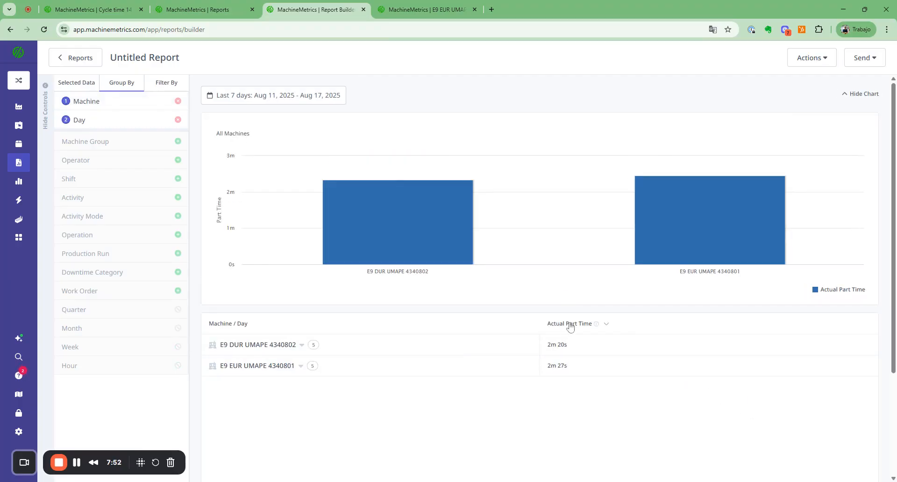
{"action": "left_click", "coordinate": [569, 325]}
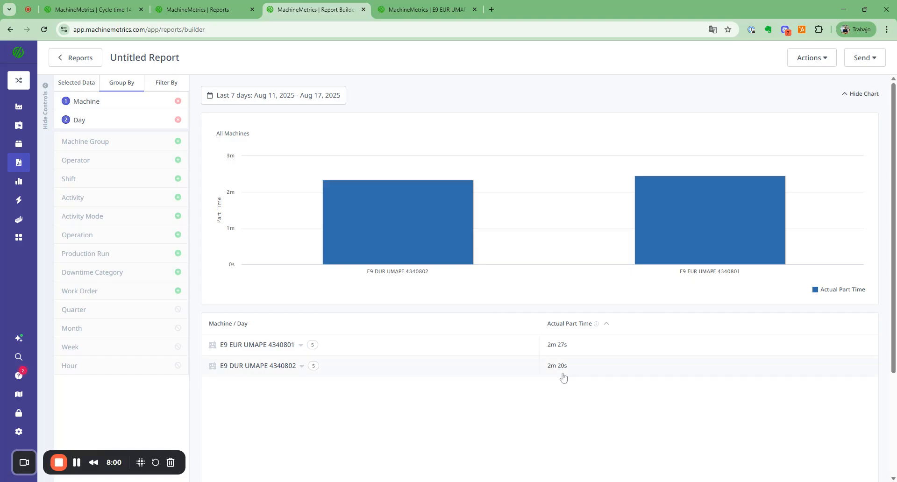
Drill into machine E9 DUR UMAPE 4340802 in the chart and expand both machines' daily rows to compare their part times
{"action": "left_click", "coordinate": [421, 227]}
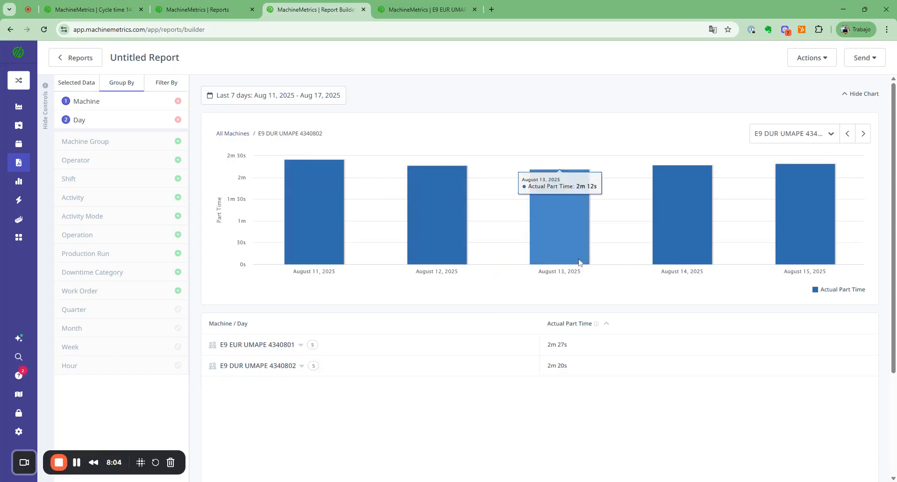
{"action": "left_click", "coordinate": [301, 345]}
{"action": "scroll", "coordinate": [307, 362], "scroll_direction": "down", "scroll_amount": 2}
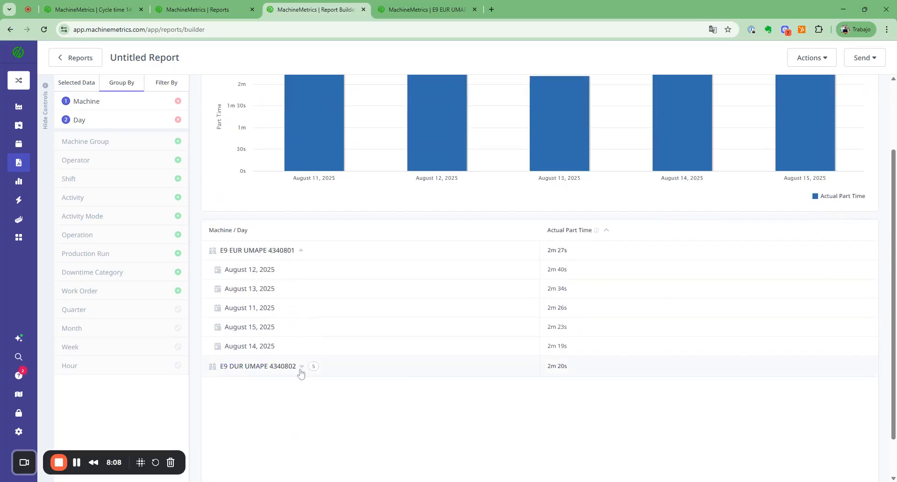
{"action": "left_click", "coordinate": [302, 367]}
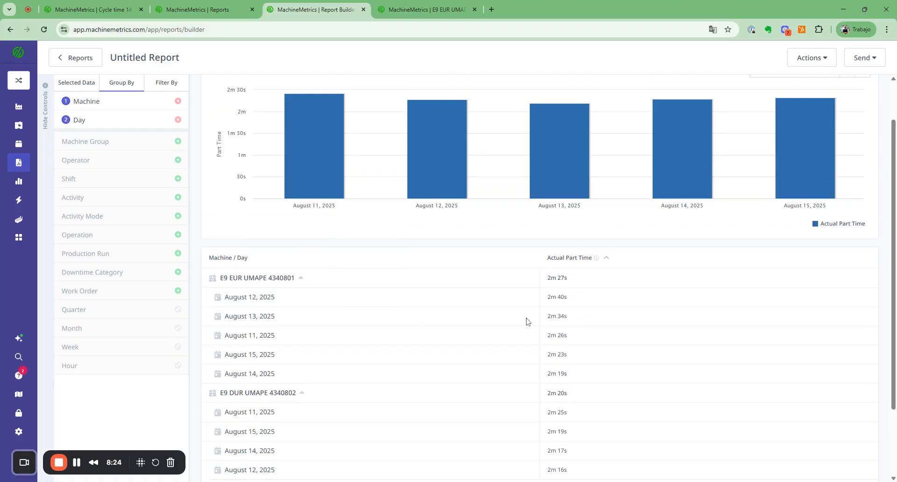
{"action": "scroll", "coordinate": [527, 320], "scroll_direction": "up", "scroll_amount": 2}
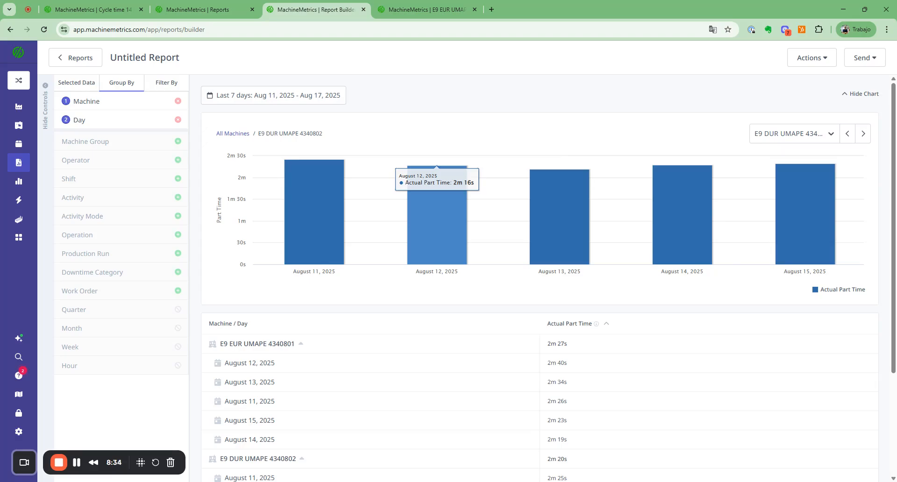
Add Total Parts from the Parts section to the report's data
{"action": "left_click", "coordinate": [84, 86]}
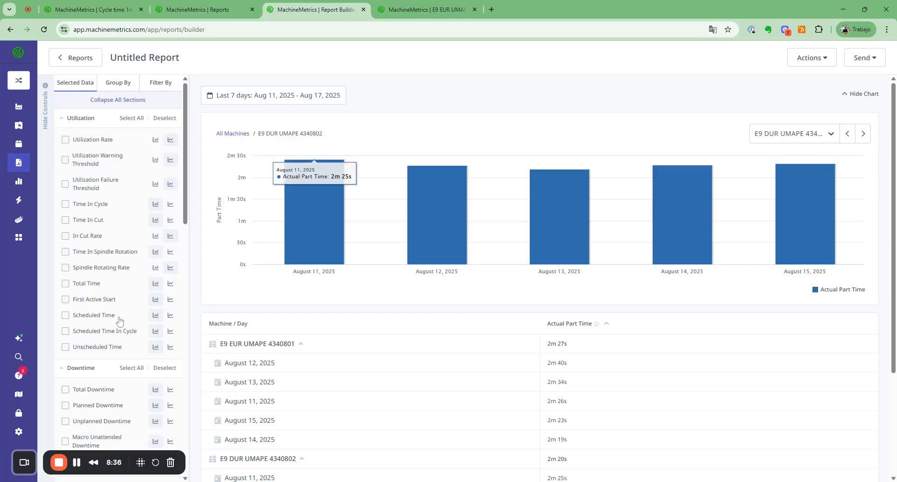
{"action": "scroll", "coordinate": [119, 320], "scroll_direction": "down", "scroll_amount": 10}
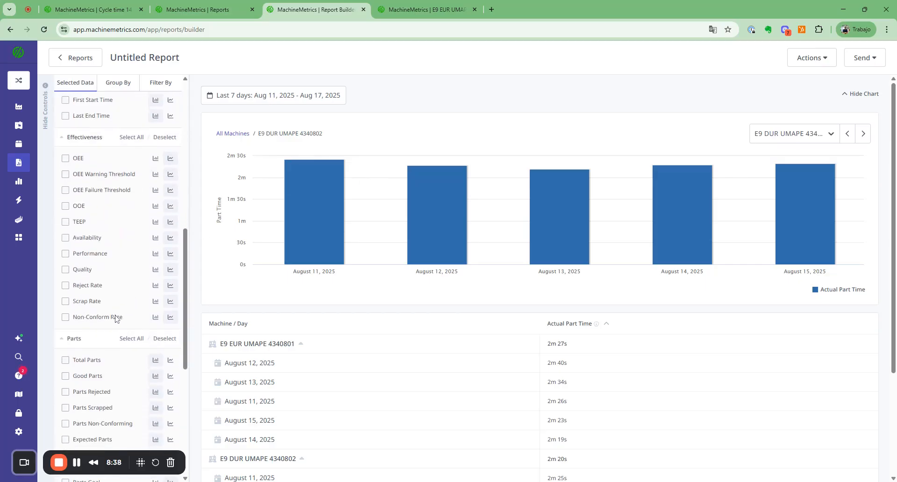
{"action": "left_click", "coordinate": [92, 361]}
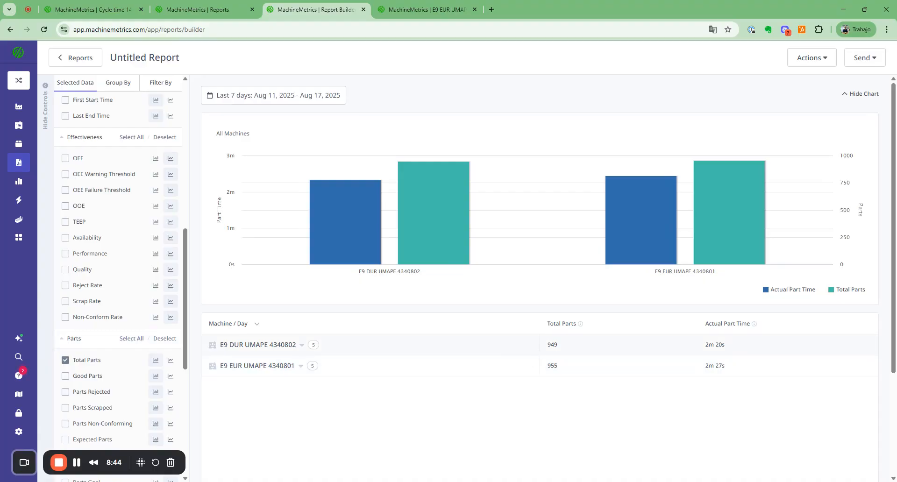
Expand the daily rows of machine E9 DUR UMAPE 4340802 and examine its total parts for August 13, 2025
{"action": "left_click", "coordinate": [481, 351]}
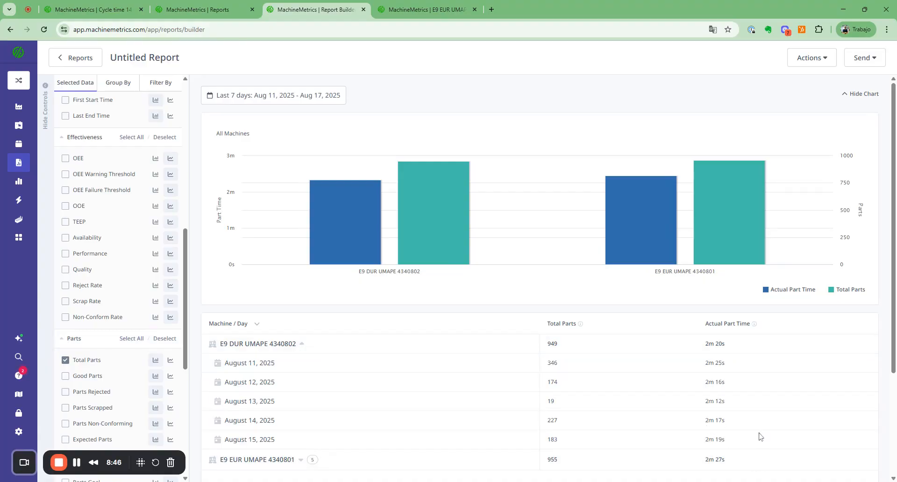
{"action": "scroll", "coordinate": [760, 437], "scroll_direction": "down", "scroll_amount": 2}
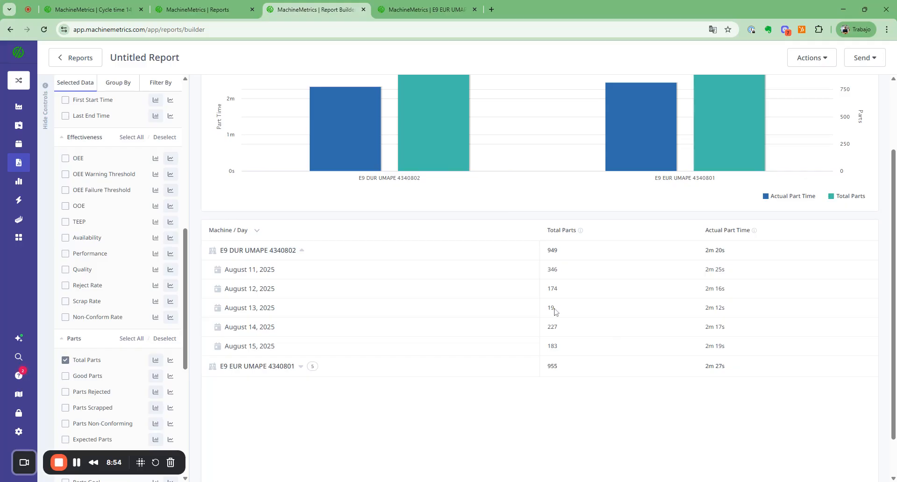
{"action": "left_click_drag", "start_coordinate": [549, 309], "coordinate": [579, 310]}
{"action": "left_click", "coordinate": [579, 310]}
{"action": "scroll", "coordinate": [476, 330], "scroll_direction": "up", "scroll_amount": 2}
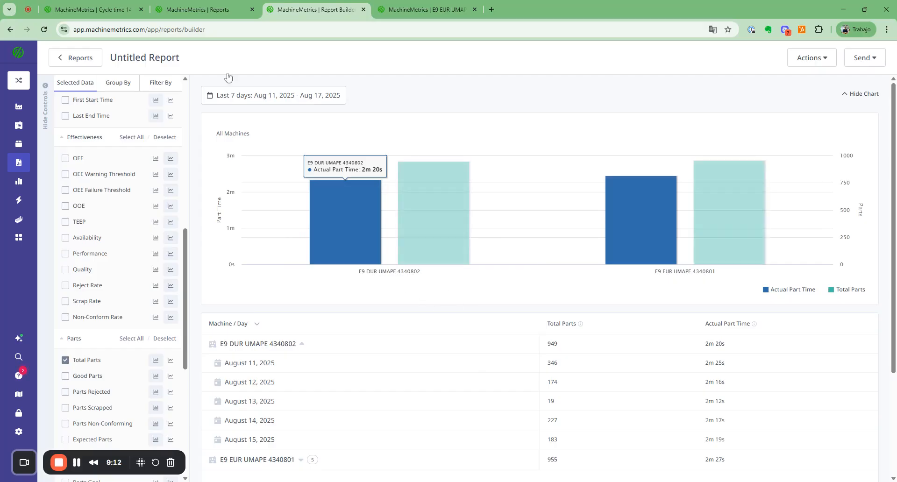
On the Cycle time 141942 Analysis dashboard, move Volume per Part Number to the upper right and 141942 Cycle Time Analysis below the Downtime Reasons and KPIs widgets
{"action": "left_click", "coordinate": [99, 8]}
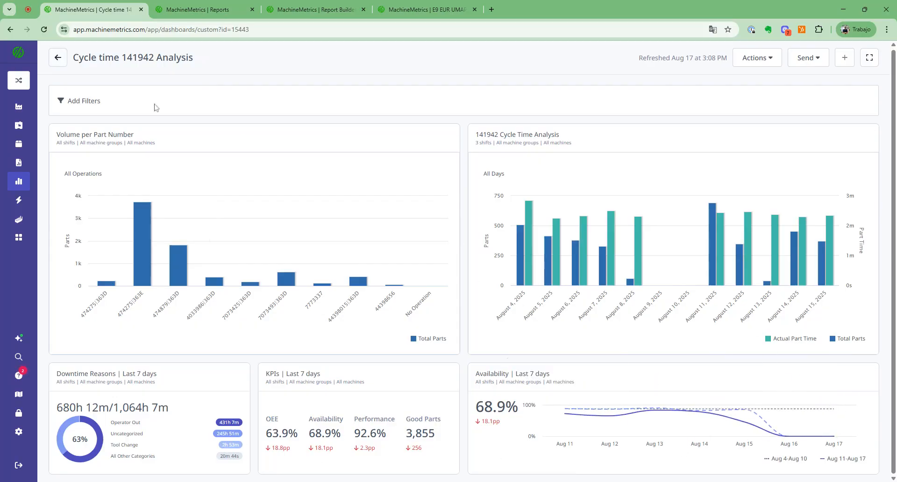
{"action": "left_click_drag", "start_coordinate": [256, 129], "coordinate": [696, 132]}
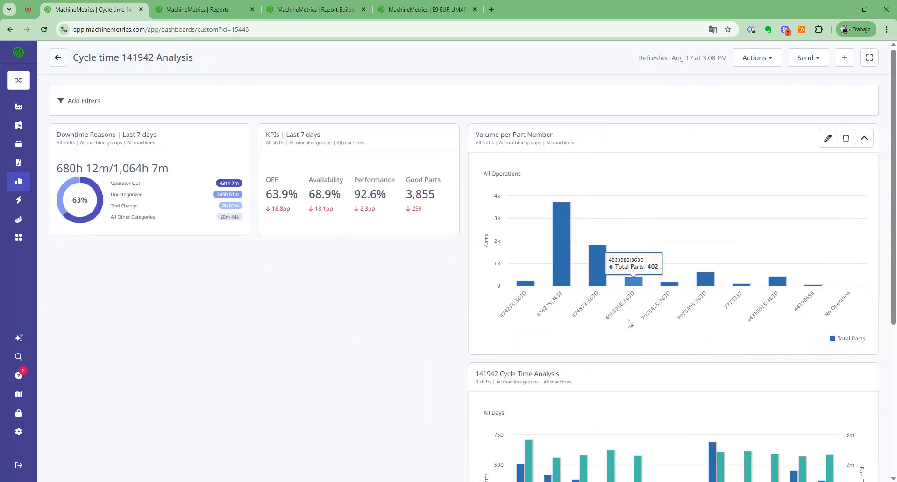
{"action": "left_click_drag", "start_coordinate": [670, 366], "coordinate": [388, 244]}
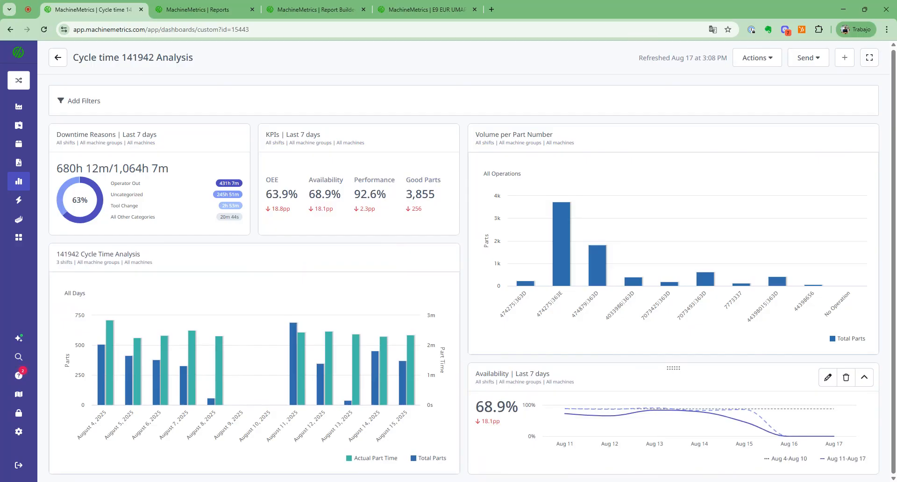
Create a new dashboard and add a Custom Report widget that displays the Volume per Part Number report as a chart
{"action": "left_click", "coordinate": [58, 58]}
{"action": "left_click", "coordinate": [832, 61]}
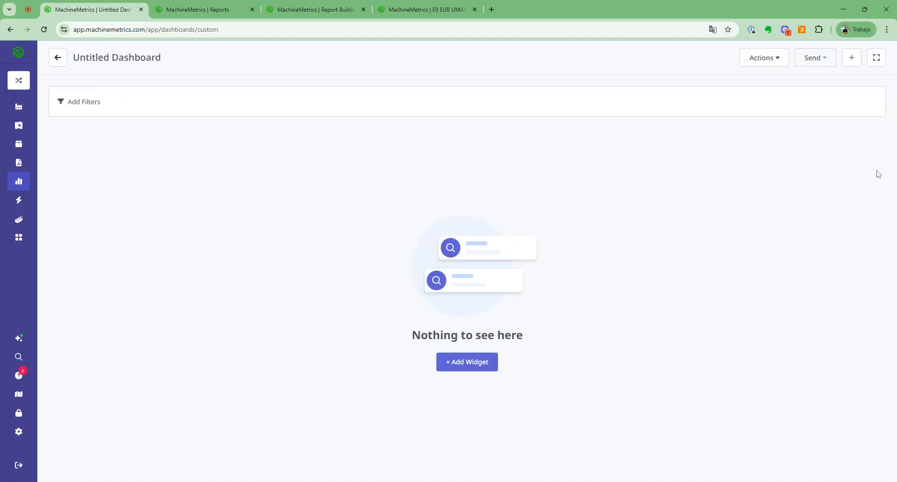
{"action": "left_click", "coordinate": [485, 366]}
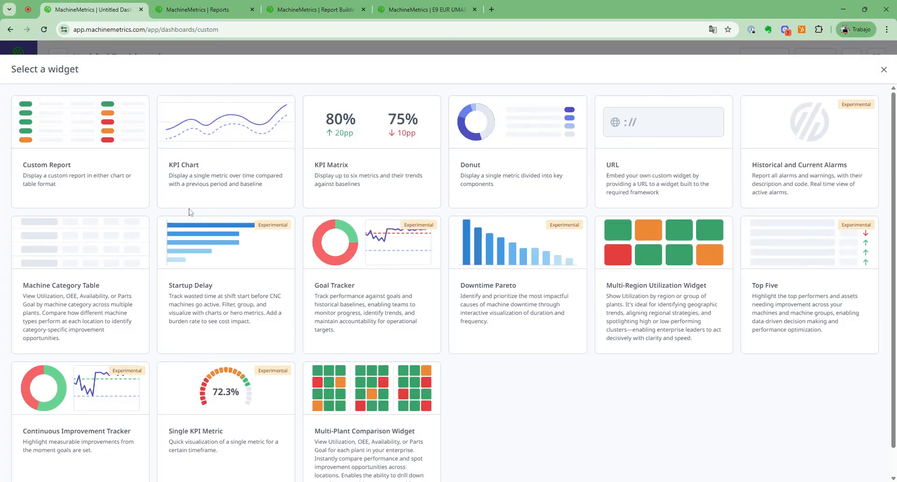
{"action": "left_click", "coordinate": [102, 177]}
{"action": "left_click", "coordinate": [137, 204]}
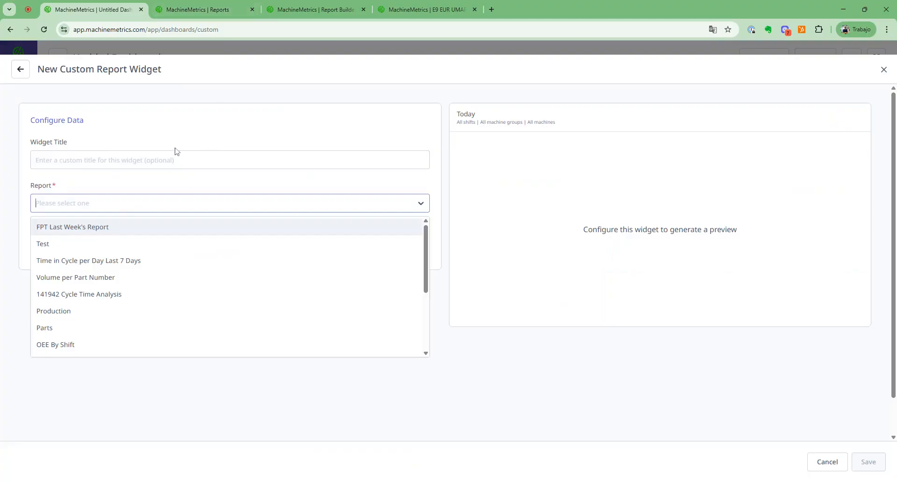
{"action": "left_click", "coordinate": [134, 279]}
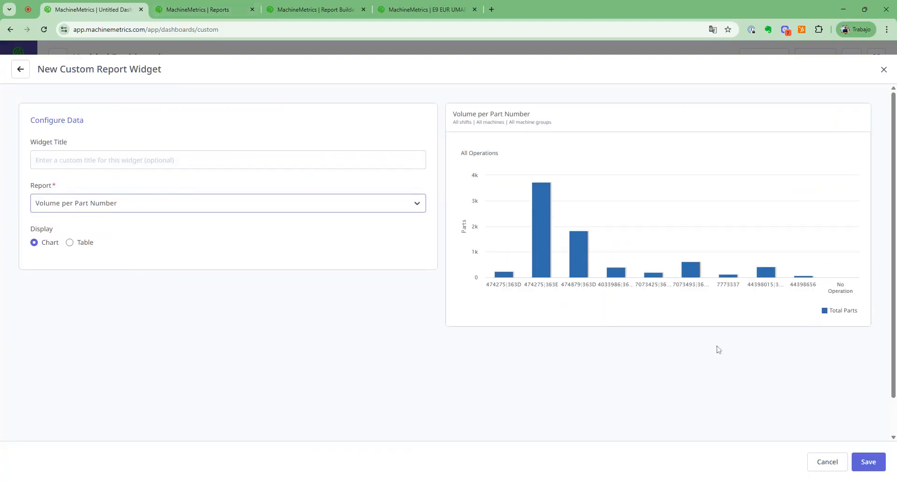
{"action": "left_click", "coordinate": [872, 470]}
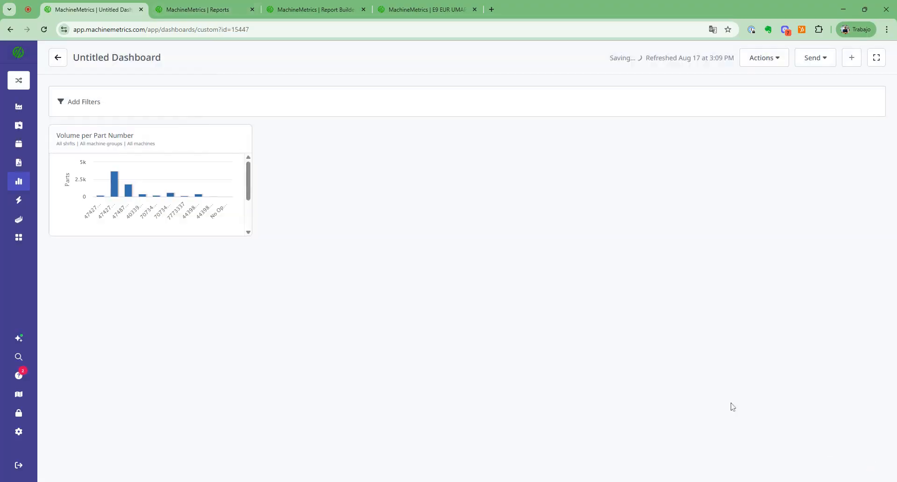
Enlarge the Volume per Part Number widget to about half the dashboard's width, showing its full chart
{"action": "left_click_drag", "start_coordinate": [248, 235], "coordinate": [528, 344]}
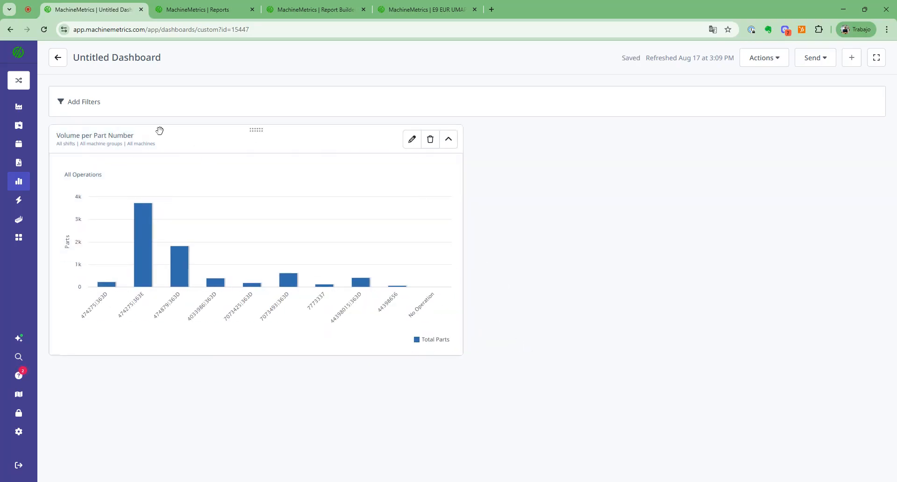
Name the report on parts and part time per machine "474275 Cycle Time", save it and make it public
{"action": "left_click", "coordinate": [196, 9]}
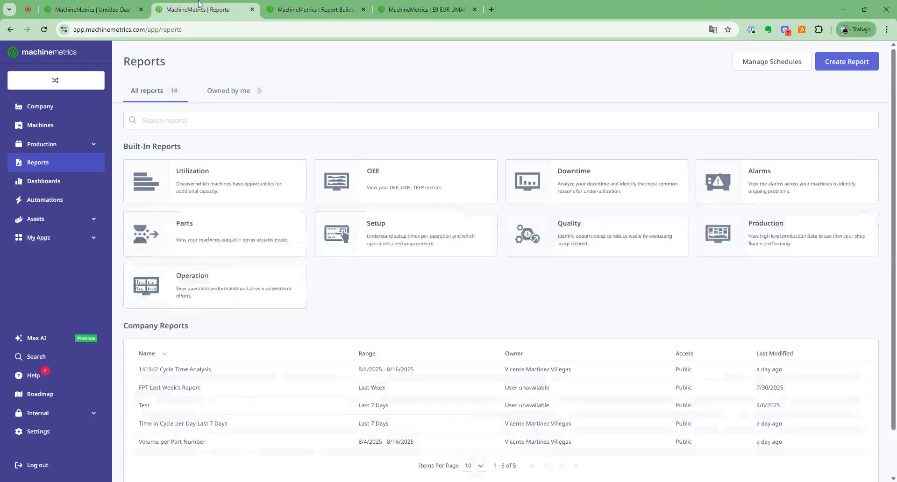
{"action": "left_click", "coordinate": [309, 10]}
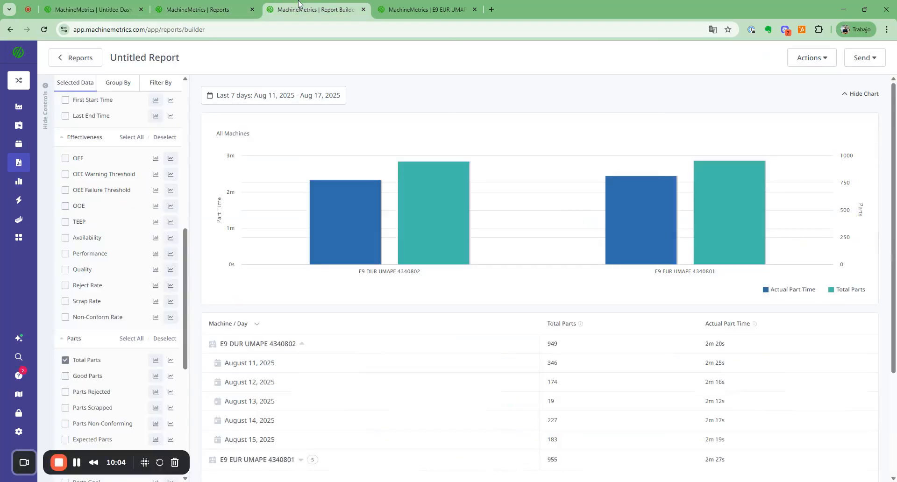
{"action": "left_click", "coordinate": [186, 58]}
{"action": "key", "text": "ctrl+a"}
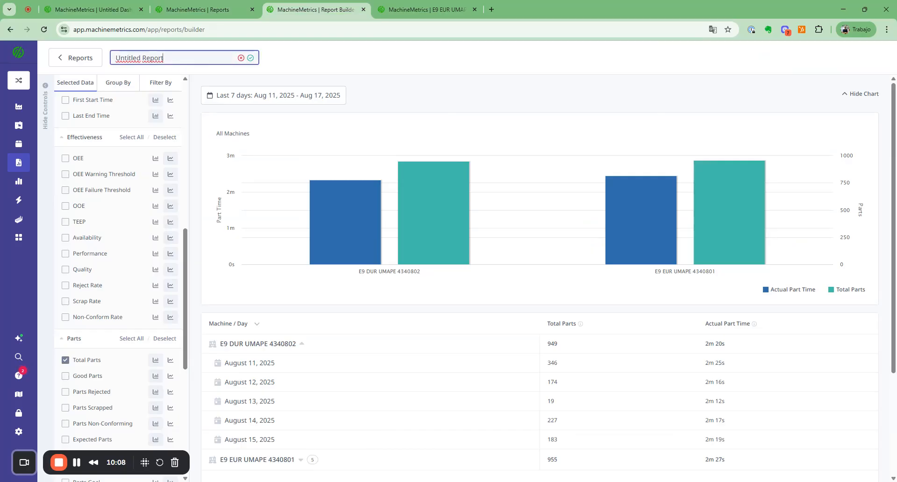
{"action": "type", "text": "474275"}
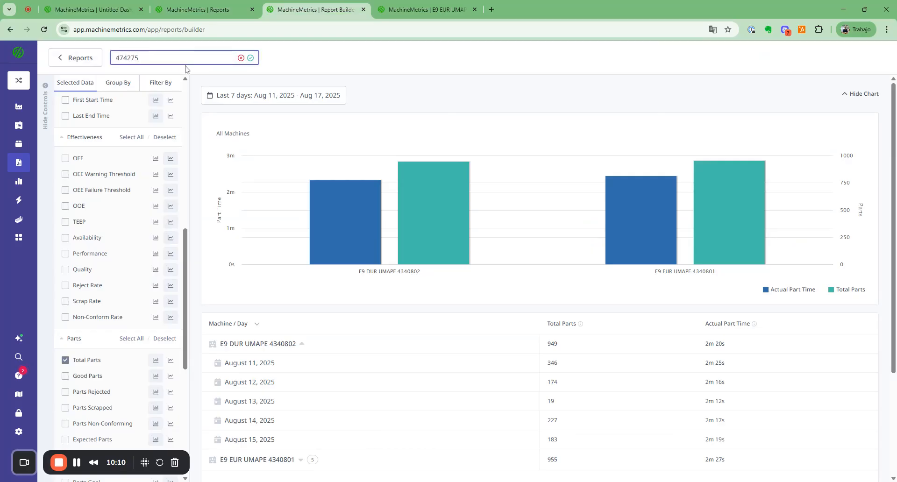
{"action": "type", "text": "Cycle"}
{"action": "type", "text": "ime"}
{"action": "left_click", "coordinate": [250, 57]}
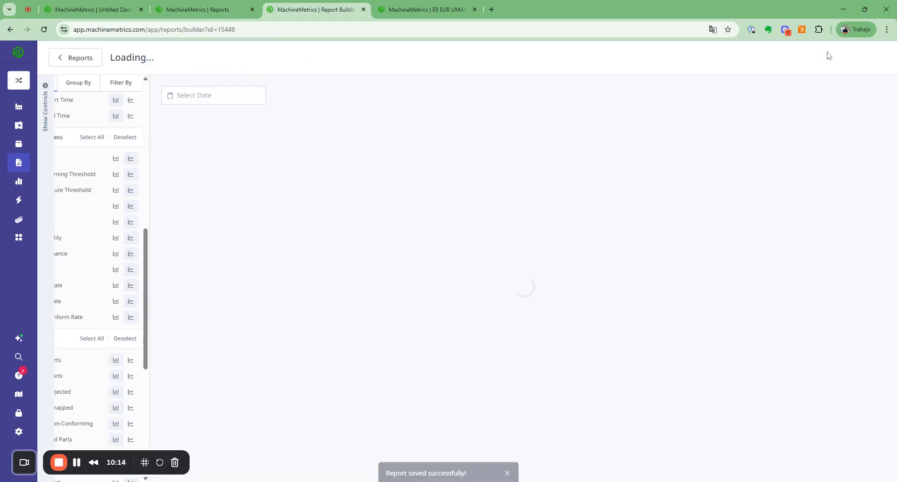
{"action": "left_click", "coordinate": [756, 60]}
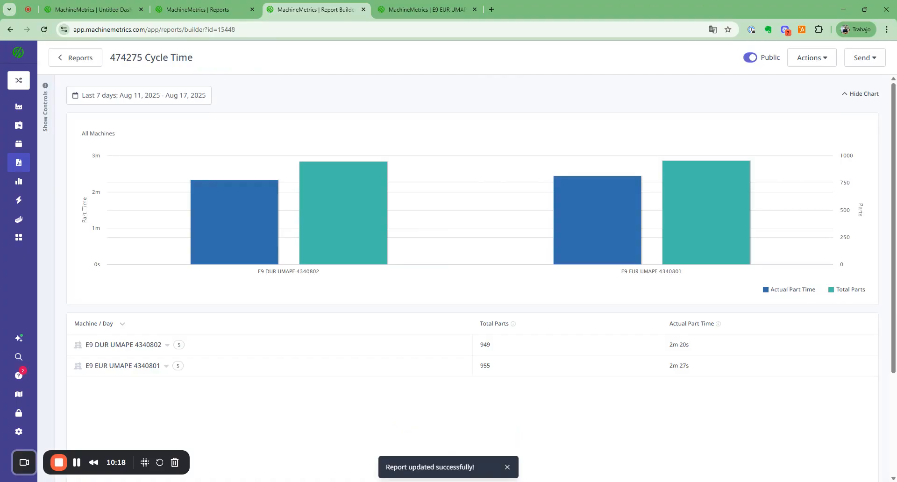
{"action": "mouse_move", "coordinate": [248, 225]}
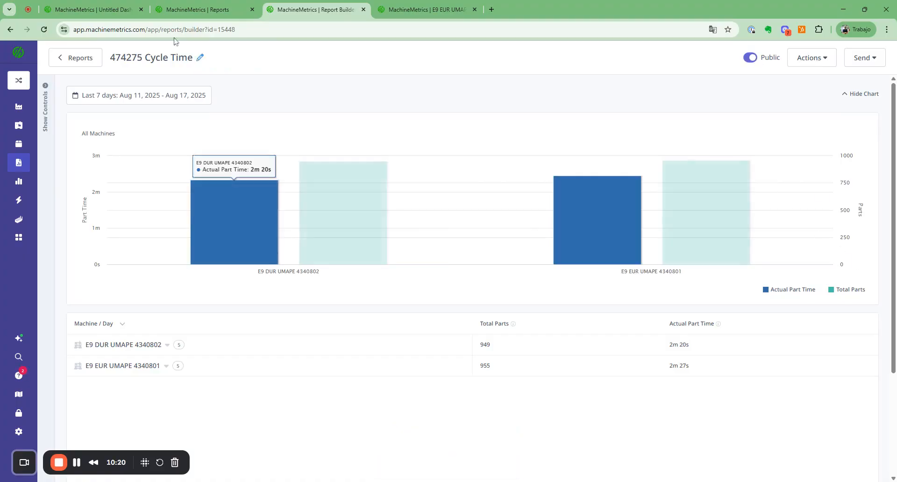
On the reloaded dashboard, add a Custom Report widget charting 474275 Cycle Time and enlarge it to match the Volume per Part Number widget
{"action": "left_click", "coordinate": [94, 10]}
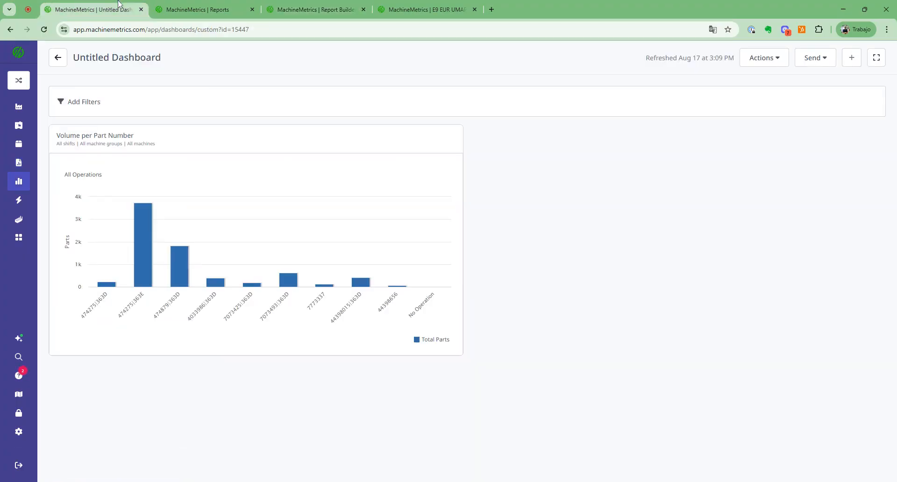
{"action": "left_click", "coordinate": [44, 29]}
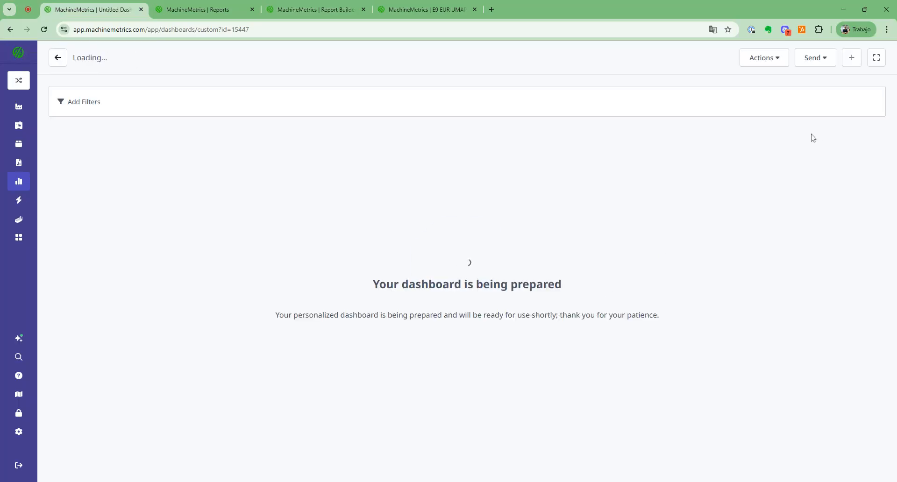
{"action": "left_click", "coordinate": [765, 58]}
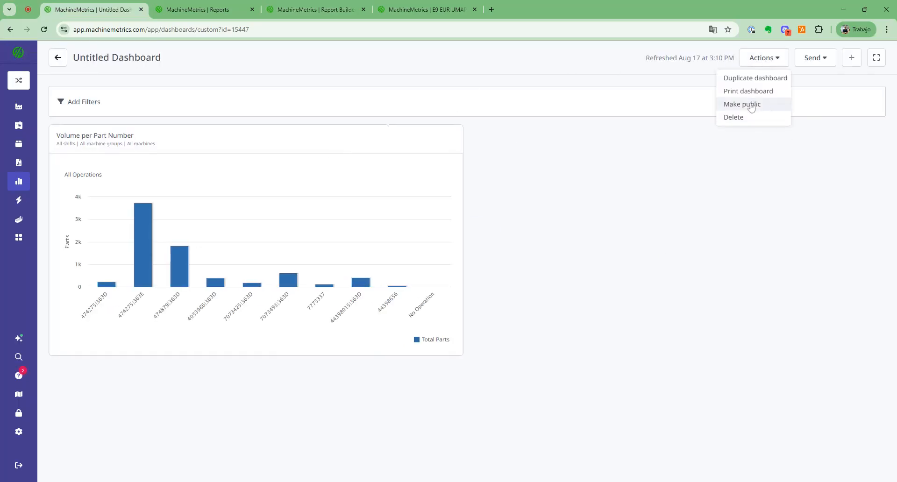
{"action": "left_click", "coordinate": [851, 58]}
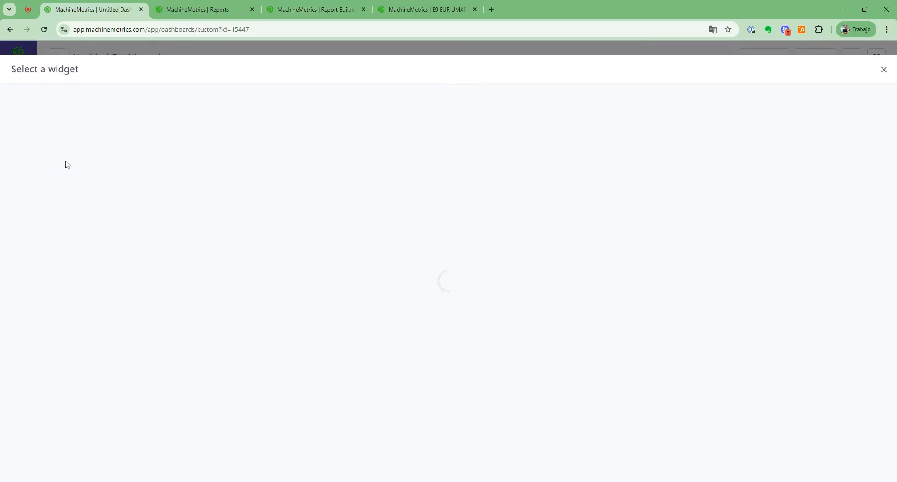
{"action": "left_click", "coordinate": [92, 189]}
{"action": "left_click", "coordinate": [89, 202]}
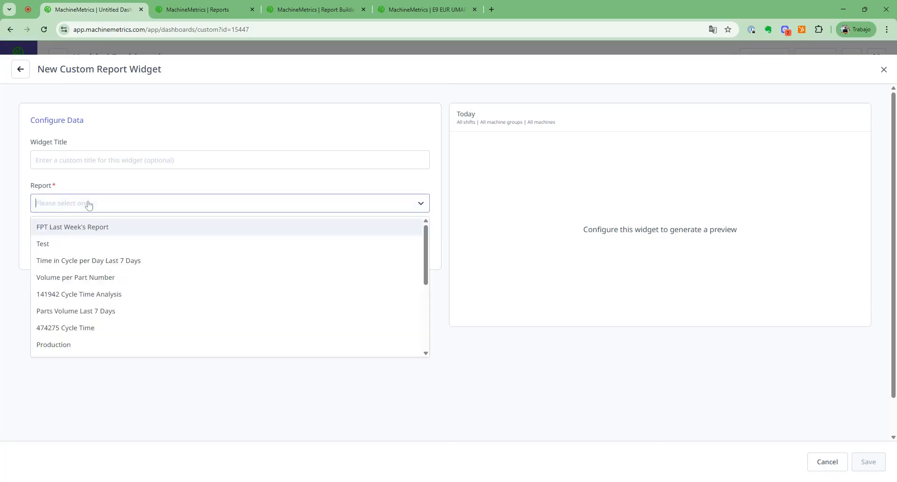
{"action": "left_click", "coordinate": [61, 328]}
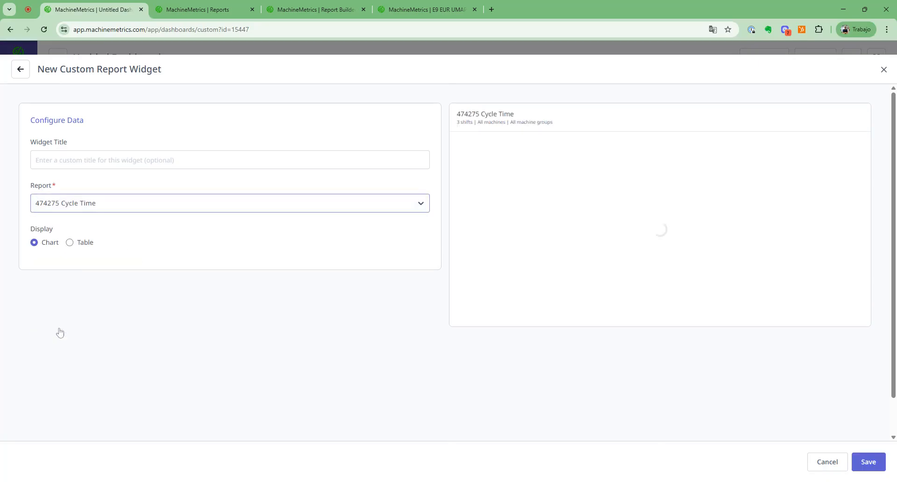
{"action": "left_click", "coordinate": [869, 462]}
{"action": "left_click_drag", "start_coordinate": [670, 232], "coordinate": [850, 346]}
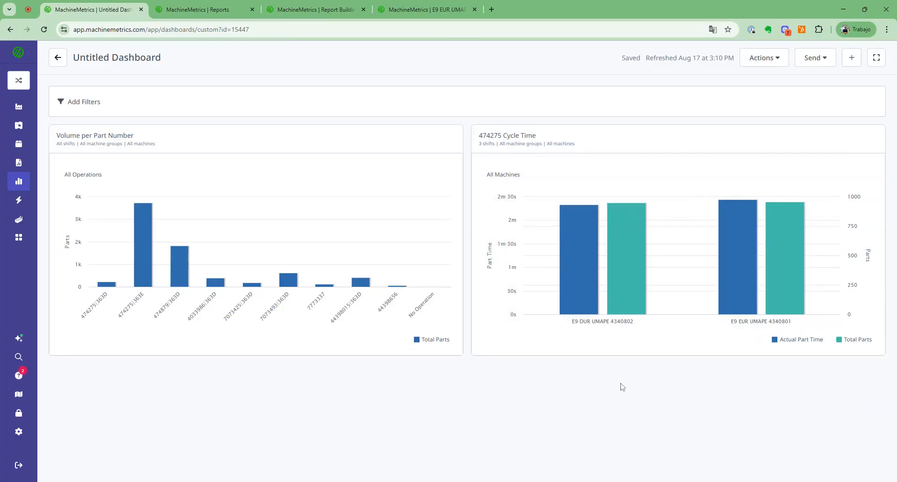
Examine the 474275:363E volume and the daily total parts of E9 DUR UMAPE 4340802 in the dashboard charts, then return to all machines
{"action": "mouse_move", "coordinate": [137, 250]}
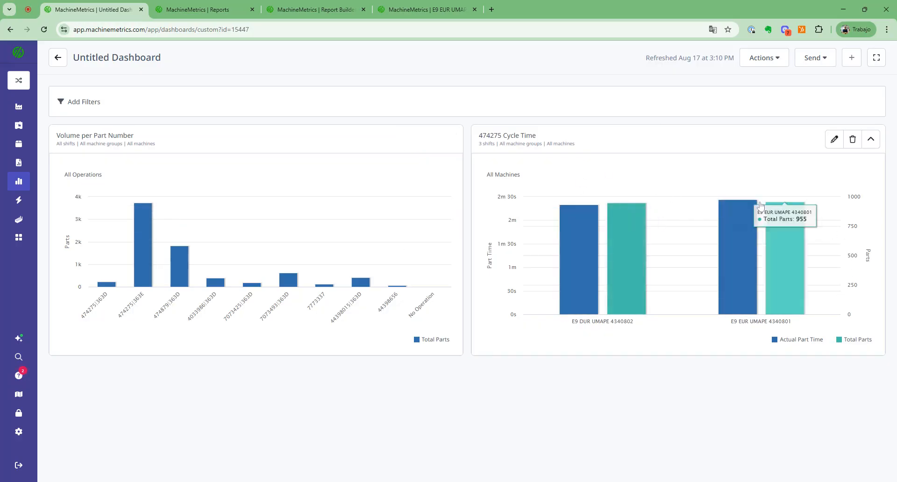
{"action": "mouse_move", "coordinate": [137, 278]}
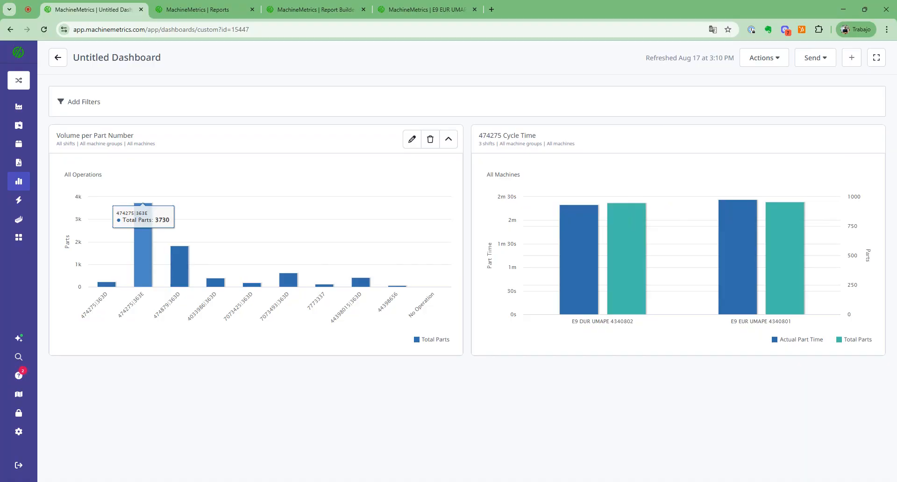
{"action": "left_click", "coordinate": [577, 264]}
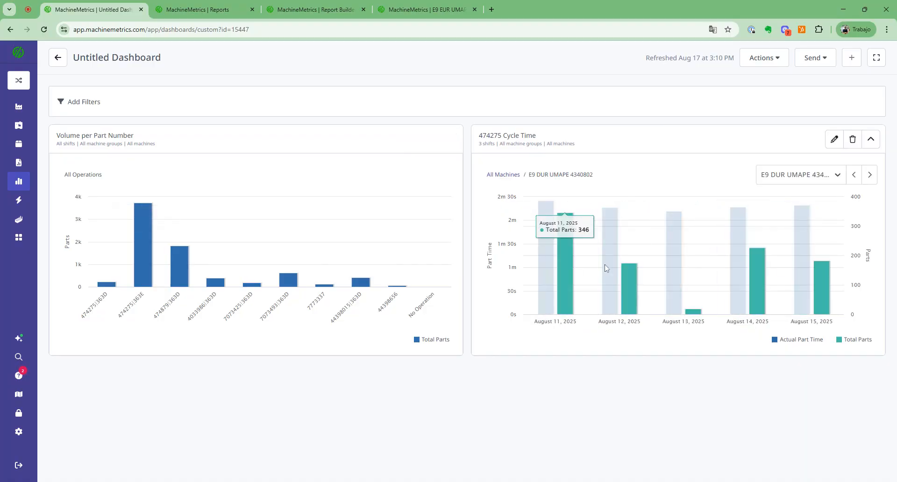
{"action": "mouse_move", "coordinate": [692, 312]}
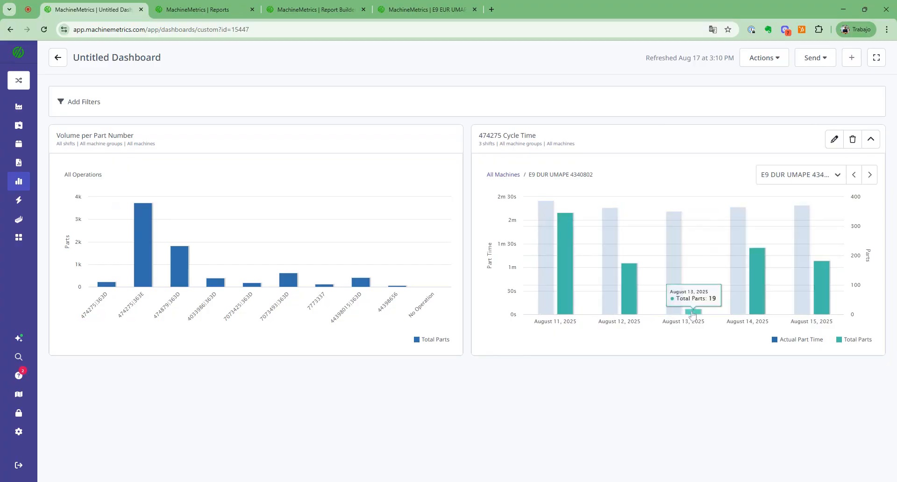
{"action": "left_click", "coordinate": [504, 174]}
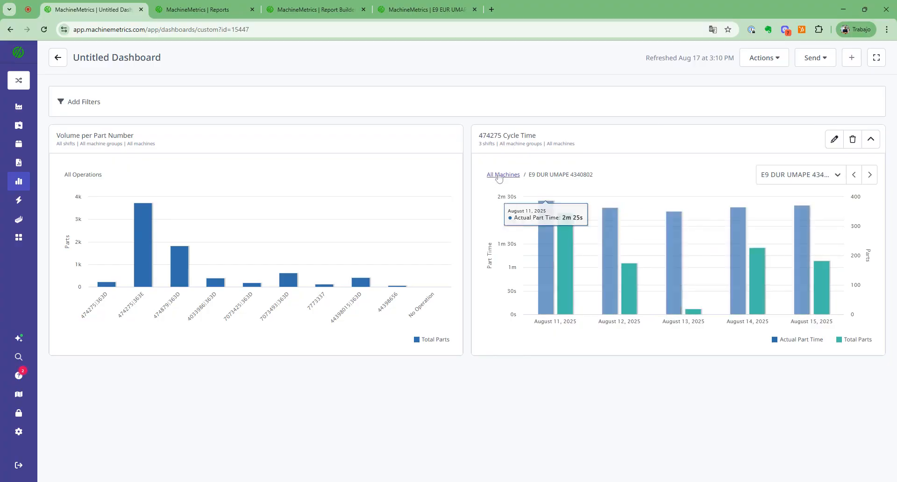
Start a new KPI Matrix widget on the dashboard with Performance as its metric
{"action": "left_click", "coordinate": [851, 58]}
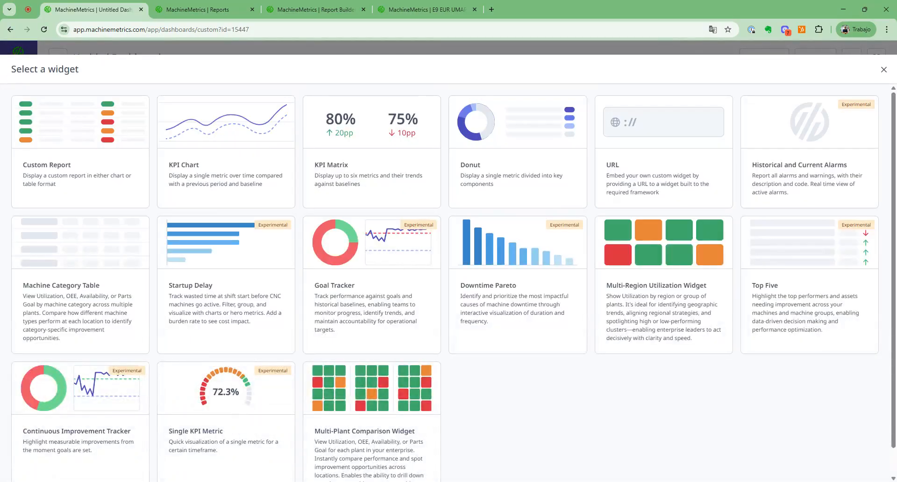
{"action": "left_click", "coordinate": [363, 177]}
{"action": "left_click", "coordinate": [162, 201]}
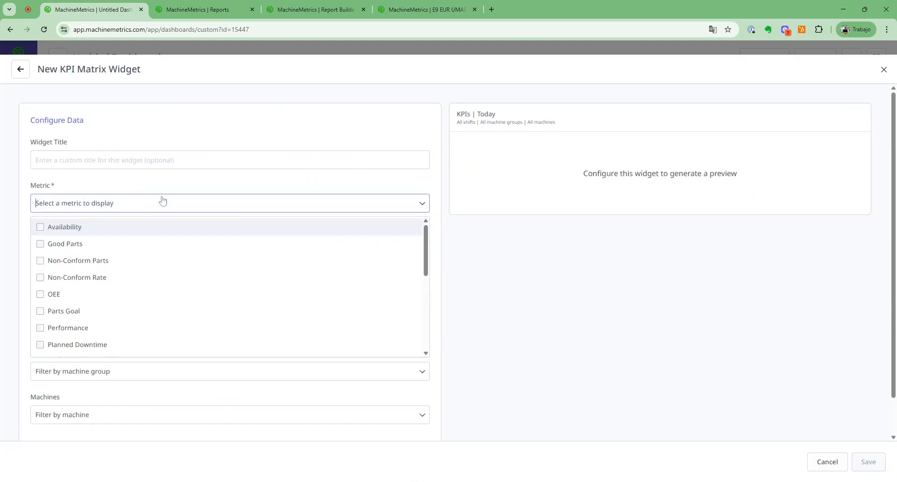
{"action": "left_click", "coordinate": [105, 330]}
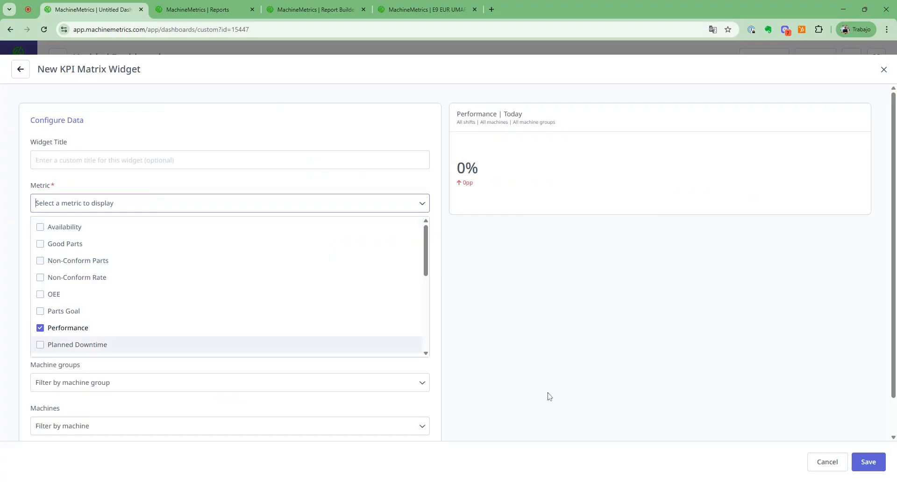
{"action": "left_click", "coordinate": [537, 374]}
Filter the KPI widget to E9 EUR UMAPE 4340801 and E9 DUR UMAPE 4340802, set its range to Last 7 days and save it
{"action": "scroll", "coordinate": [117, 383], "scroll_direction": "down", "scroll_amount": 1}
{"action": "left_click", "coordinate": [116, 385]}
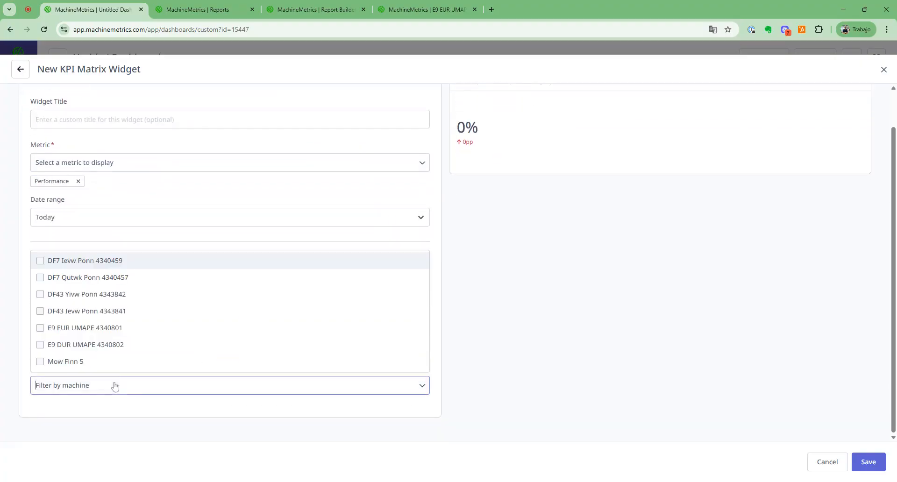
{"action": "left_click", "coordinate": [74, 329]}
{"action": "left_click", "coordinate": [73, 345]}
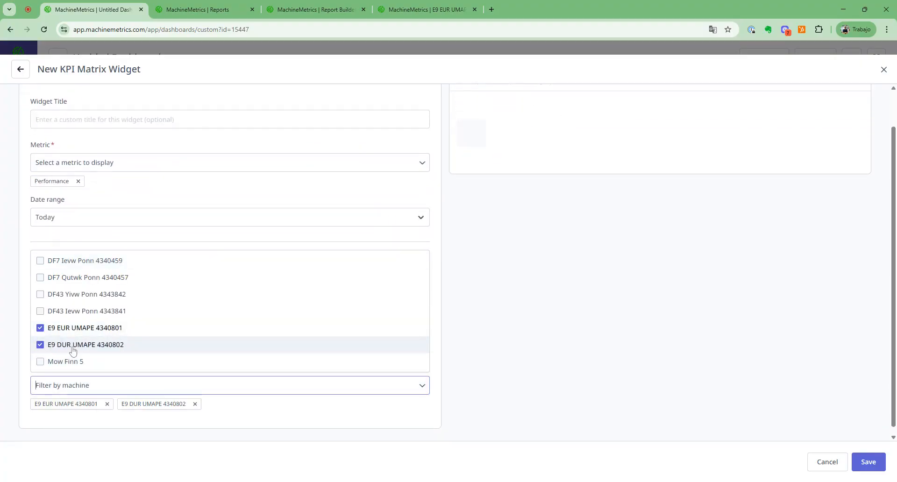
{"action": "left_click", "coordinate": [491, 317]}
{"action": "scroll", "coordinate": [54, 214], "scroll_direction": "up", "scroll_amount": 1}
{"action": "left_click", "coordinate": [75, 256]}
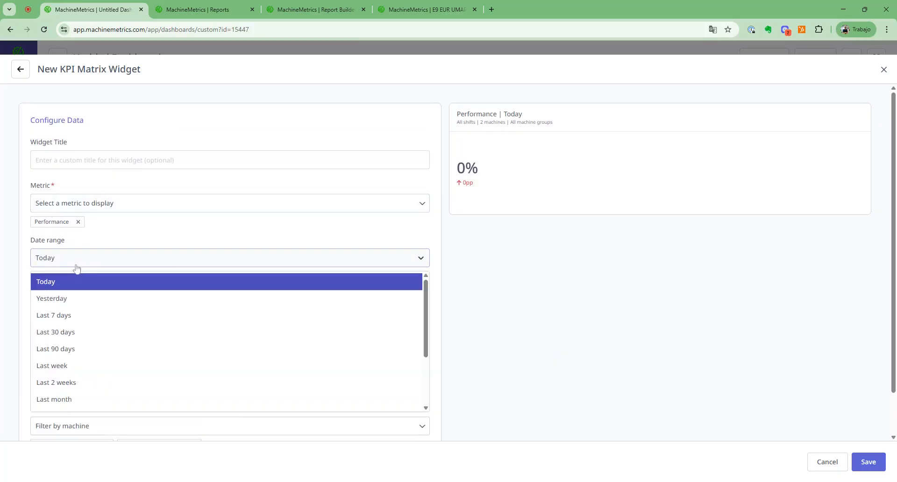
{"action": "left_click", "coordinate": [70, 315]}
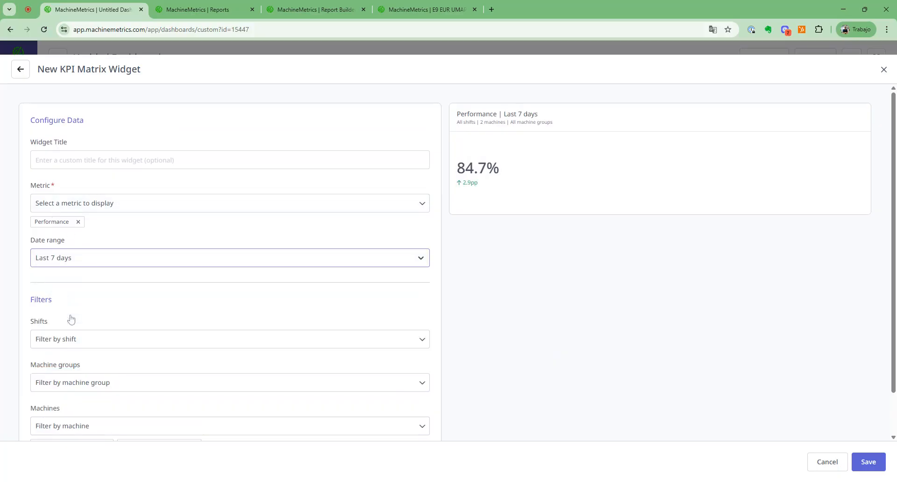
{"action": "left_click", "coordinate": [867, 462]}
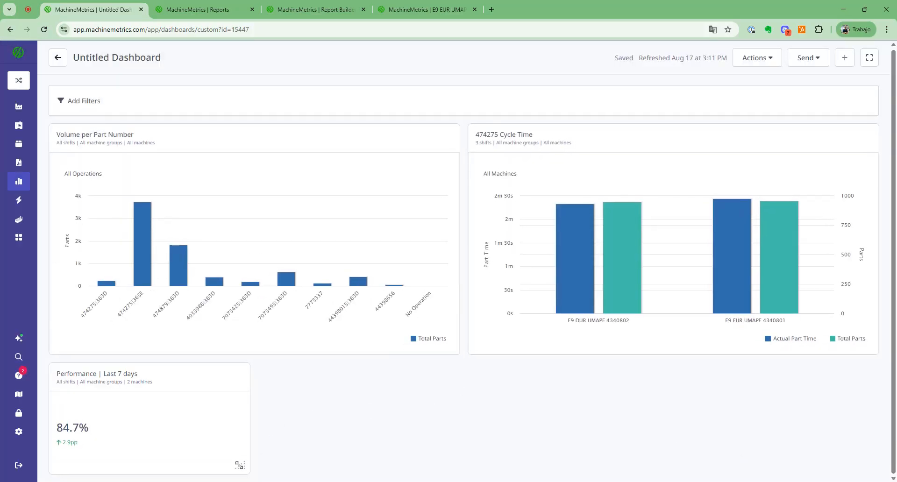
Edit the Performance widget to add the Parts Goal and Availability metrics, and save it
{"action": "mouse_move", "coordinate": [194, 436]}
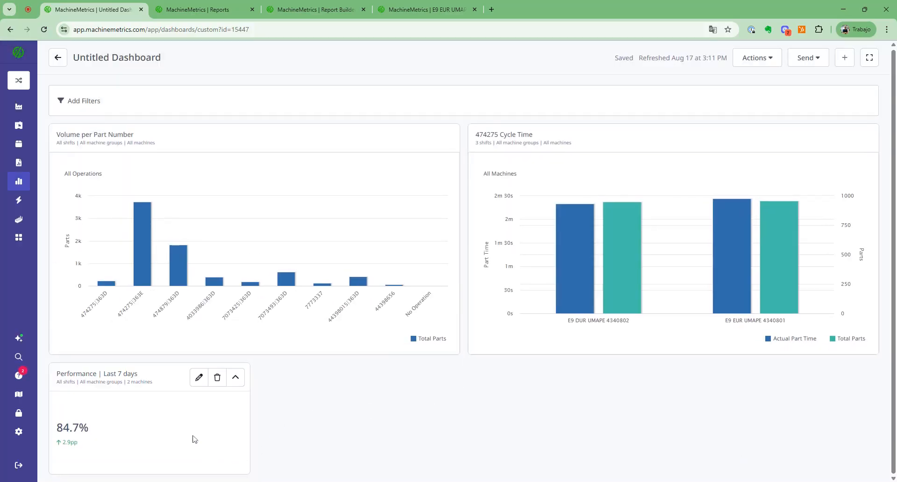
{"action": "left_click", "coordinate": [198, 377]}
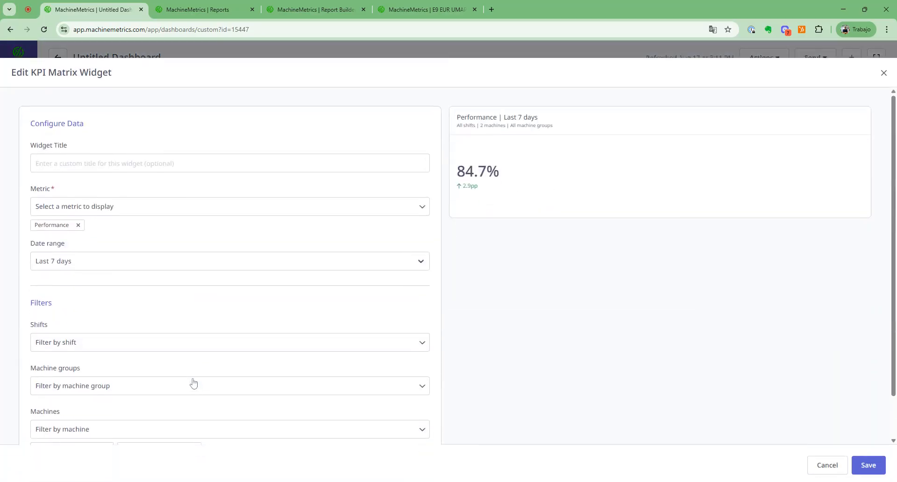
{"action": "left_click", "coordinate": [120, 205]}
{"action": "left_click", "coordinate": [100, 312]}
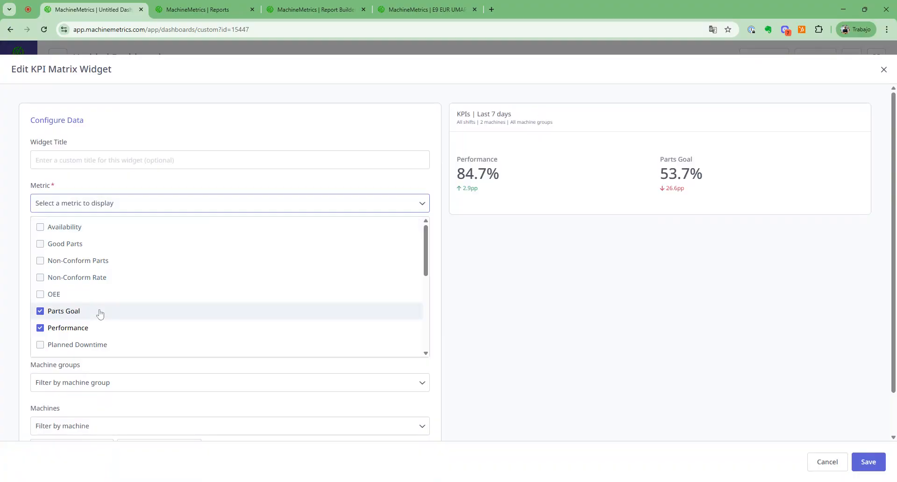
{"action": "left_click", "coordinate": [94, 230]}
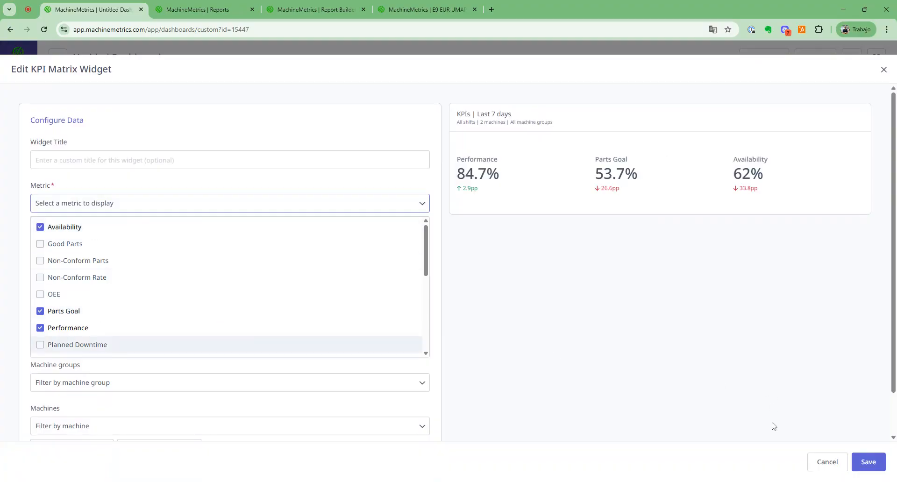
{"action": "left_click", "coordinate": [871, 458]}
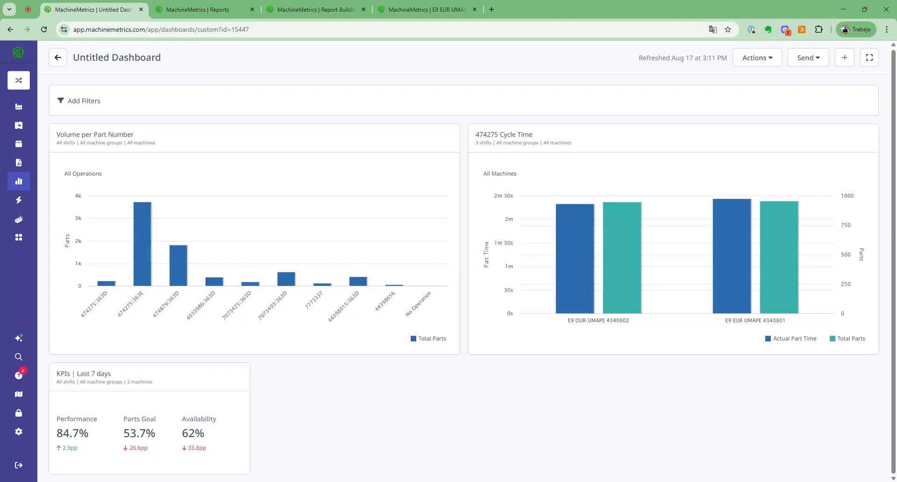
Start a schedule for sending the dashboard and set its frequency to every 1 week on Friday
{"action": "left_click", "coordinate": [797, 61]}
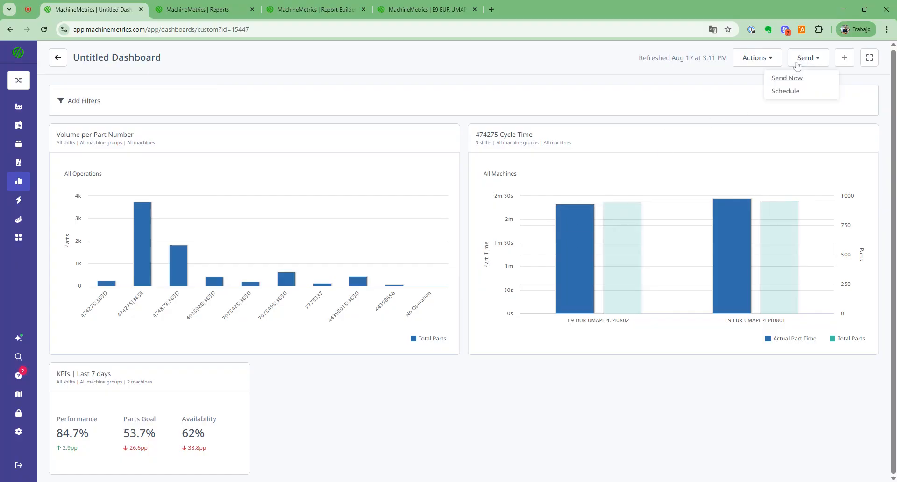
{"action": "left_click", "coordinate": [800, 91]}
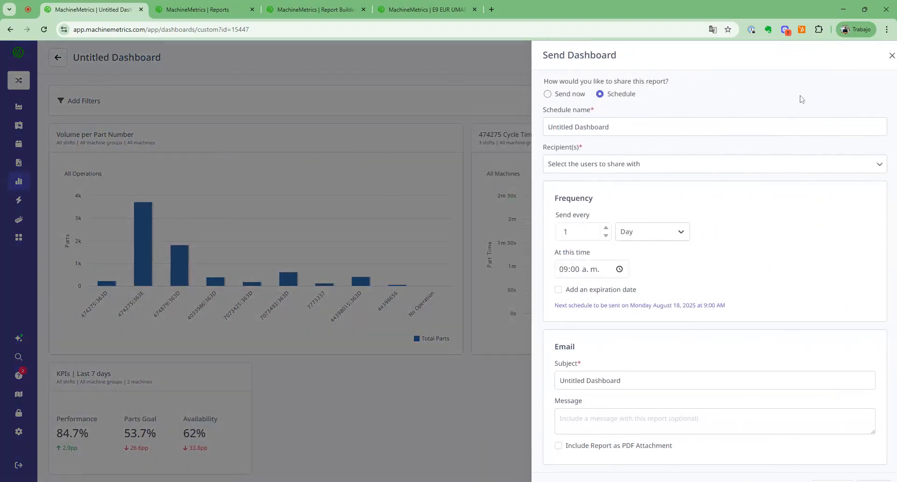
{"action": "scroll", "coordinate": [754, 265], "scroll_direction": "down", "scroll_amount": 1}
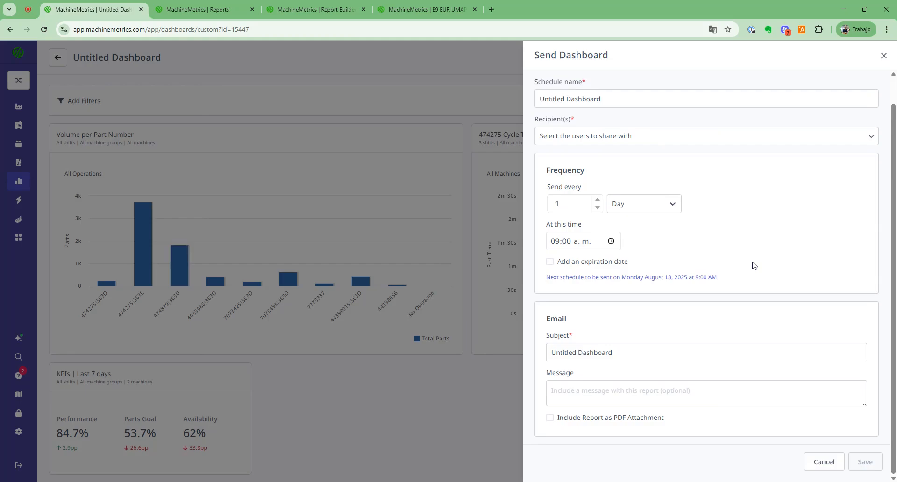
{"action": "left_click", "coordinate": [670, 210]}
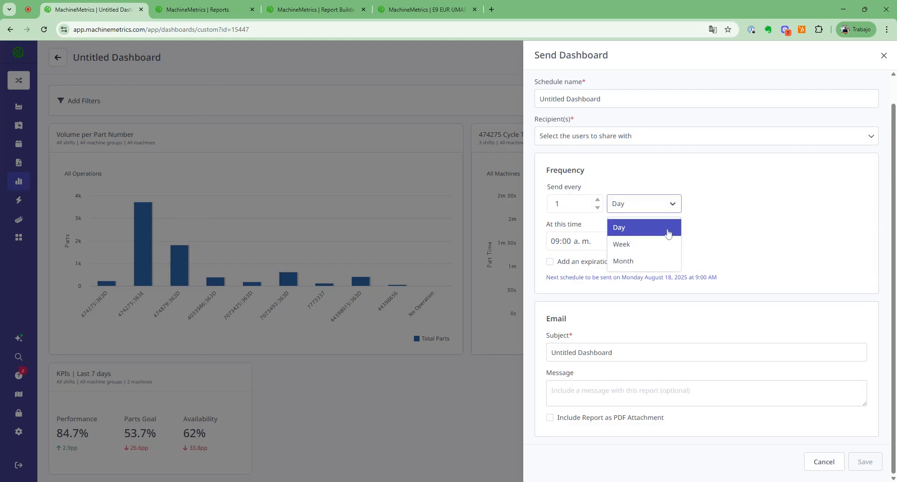
{"action": "left_click", "coordinate": [664, 245]}
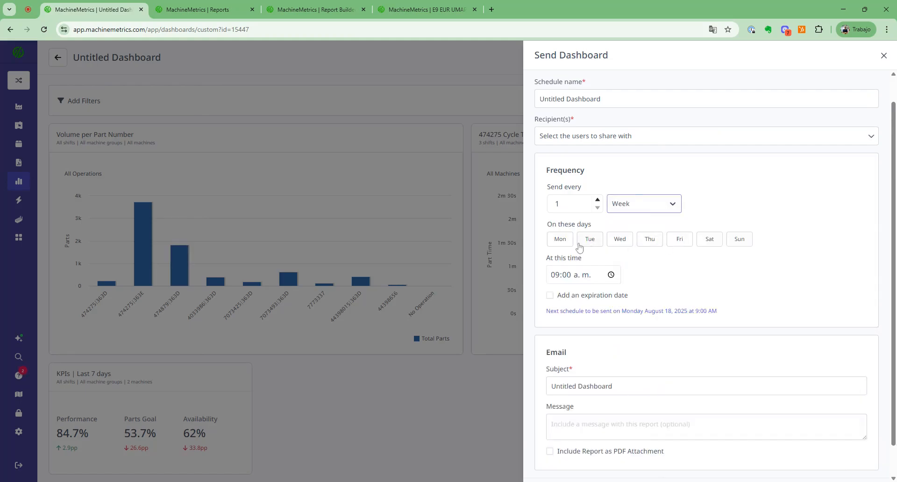
{"action": "left_click", "coordinate": [683, 245]}
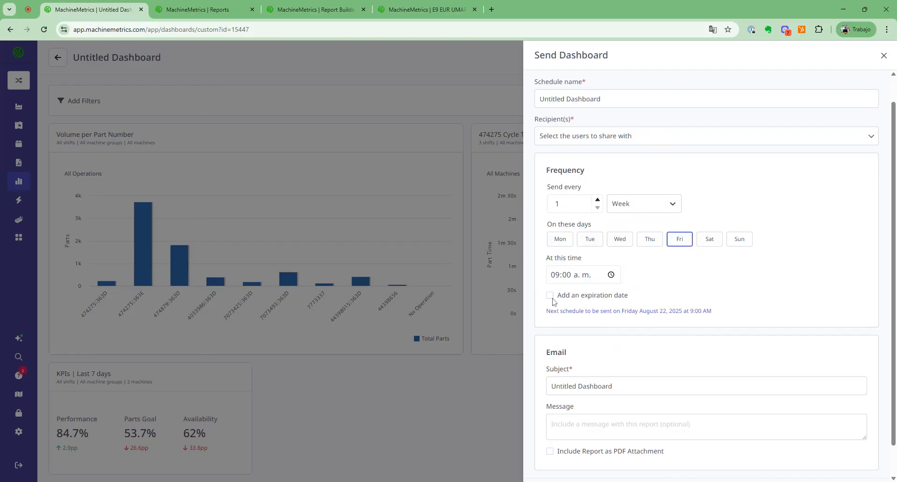
Include the report as a PDF attachment in the scheduled email, and cancel the schedule without saving
{"action": "scroll", "coordinate": [579, 318], "scroll_direction": "down", "scroll_amount": 2}
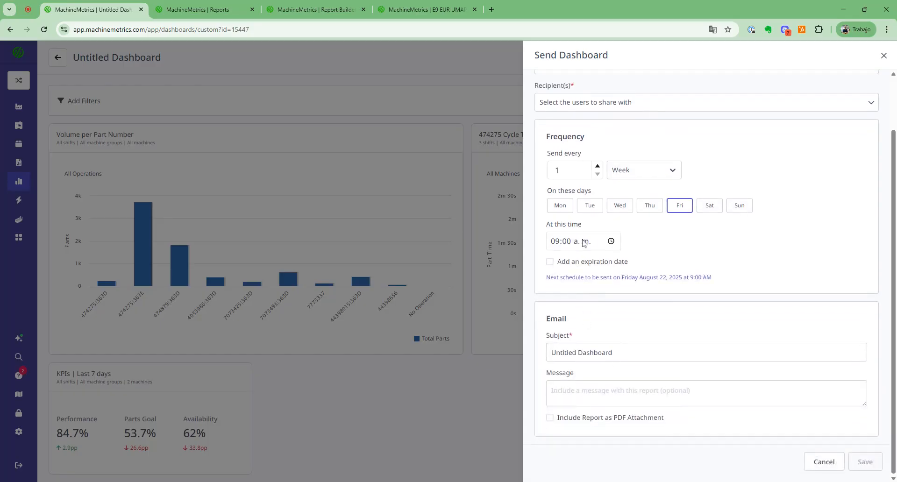
{"action": "left_click", "coordinate": [564, 417]}
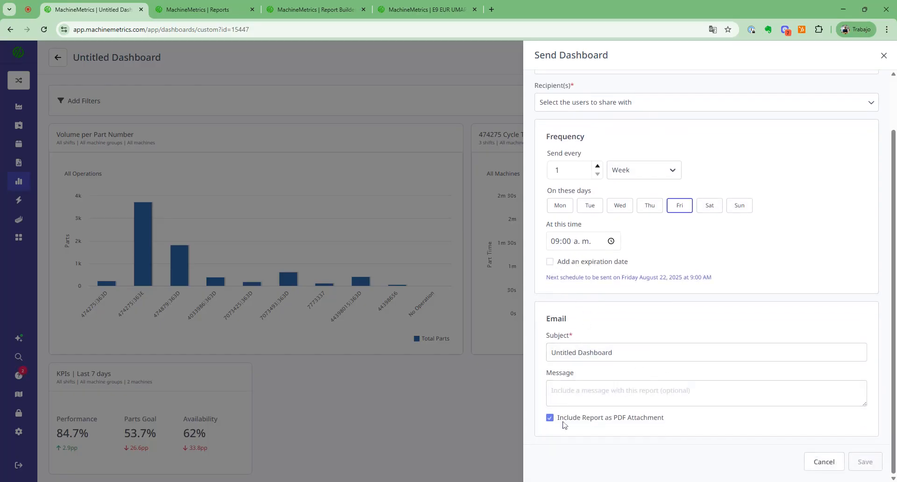
{"action": "left_click", "coordinate": [824, 461]}
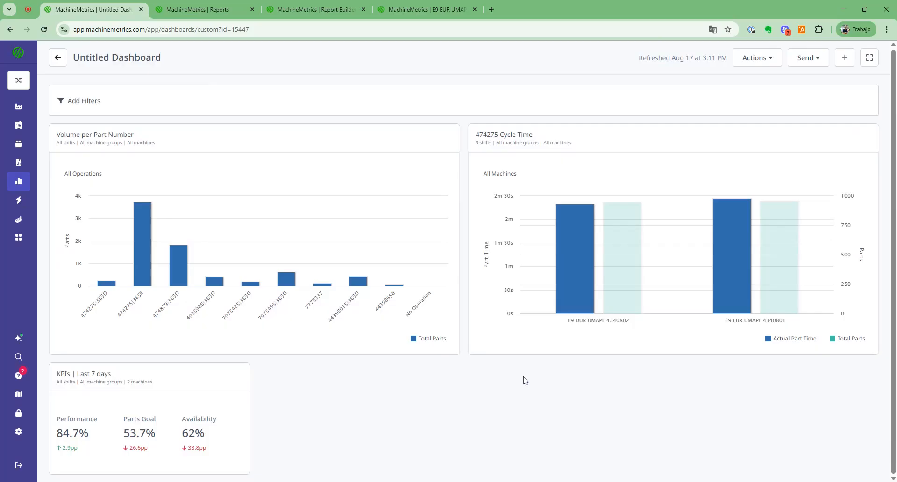